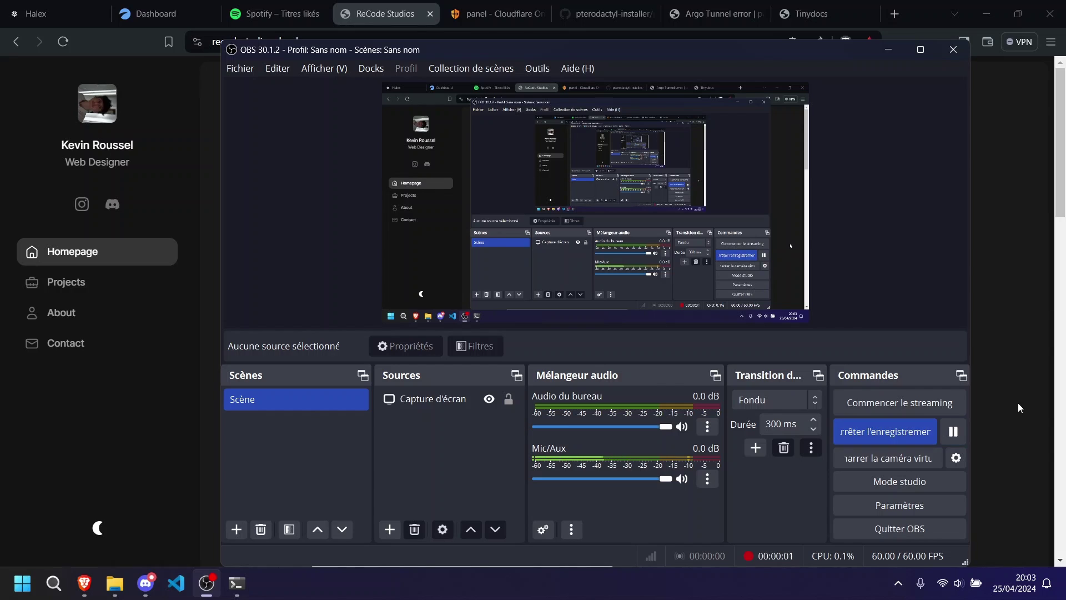
Minimize OBS Studio so the recodestudios.cloud homepage shows in Brave.
{"action": "left_click", "coordinate": [1018, 403]}
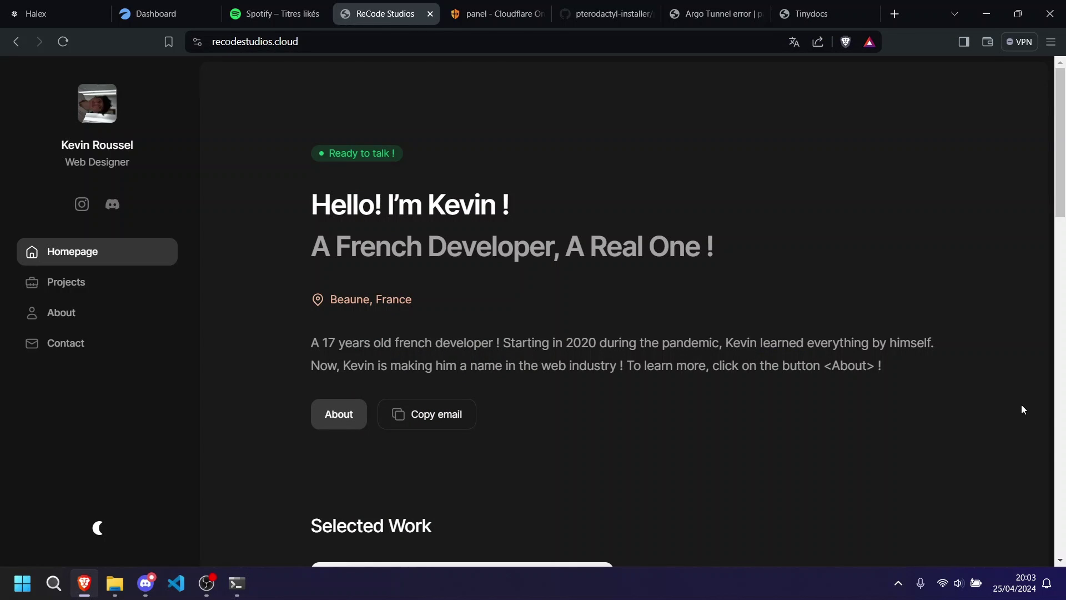
Close the 'Argo Tunnel error' tab, keeping the ReCode Studios homepage open.
{"action": "left_click", "coordinate": [762, 13]}
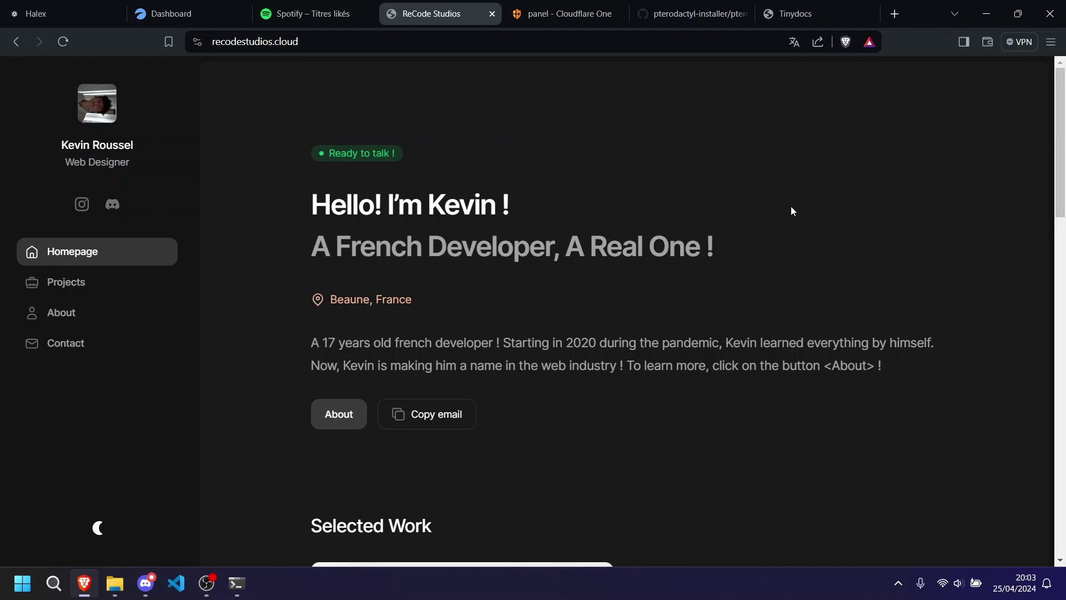
Delete the panel tunnel in Cloudflare Zero Trust so only Earnify remains, then return to the Halex dashboard.
{"action": "left_click", "coordinate": [582, 17]}
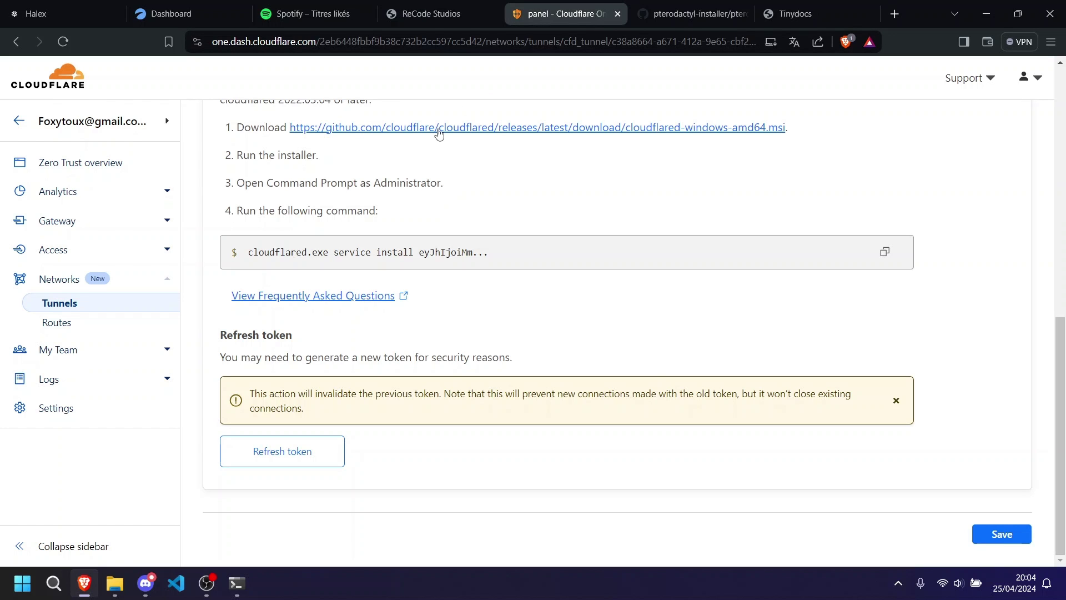
{"action": "scroll", "coordinate": [328, 269], "scroll_direction": "up", "scroll_amount": 10}
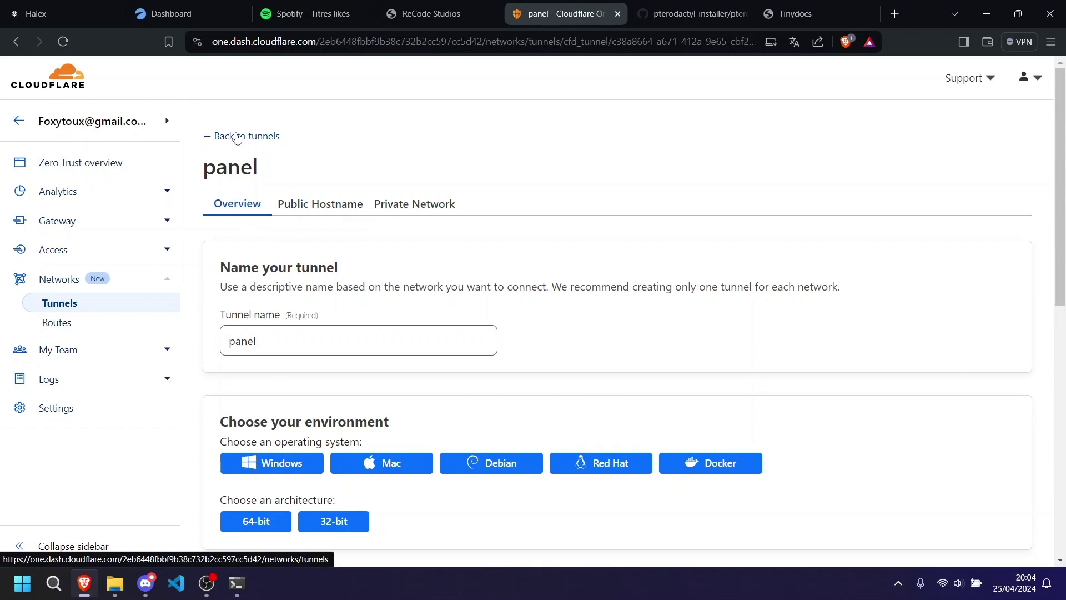
{"action": "left_click", "coordinate": [243, 136]}
{"action": "left_click", "coordinate": [1025, 425]}
{"action": "left_click", "coordinate": [994, 479]}
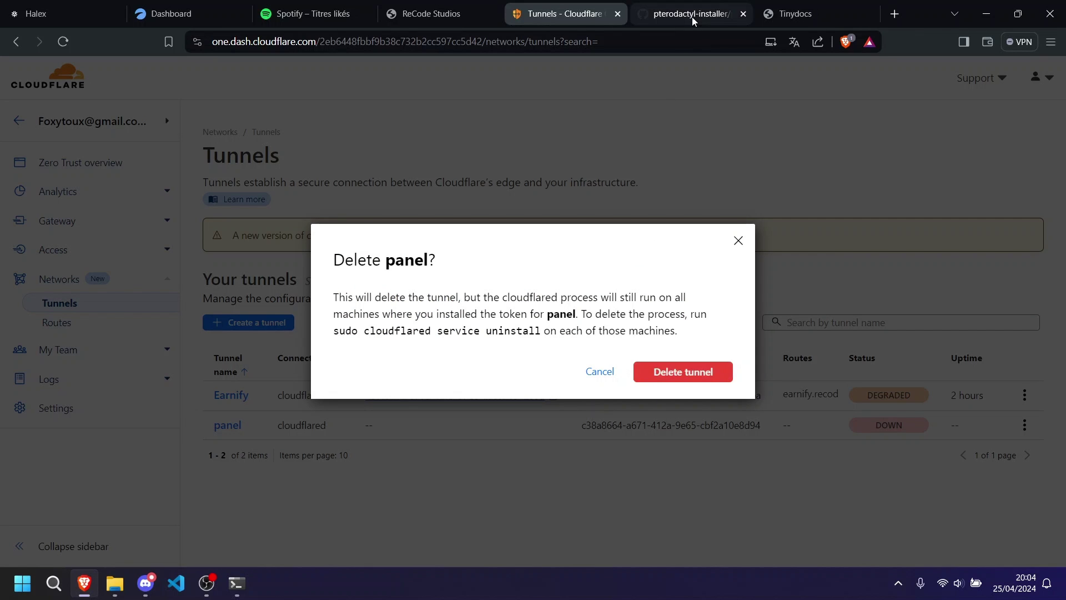
{"action": "left_click", "coordinate": [672, 372]}
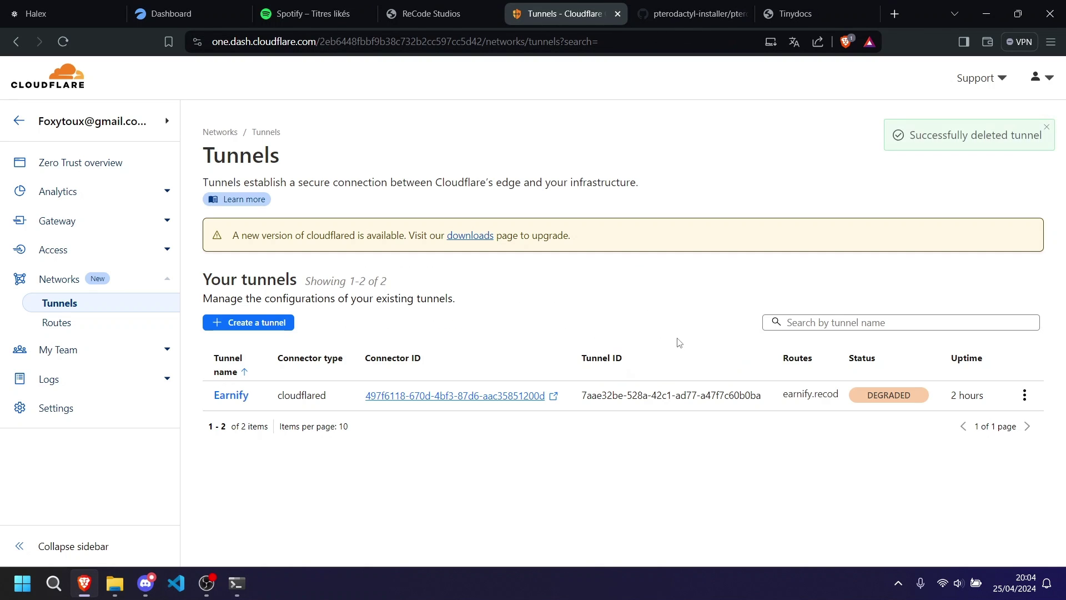
{"action": "left_click", "coordinate": [462, 4]}
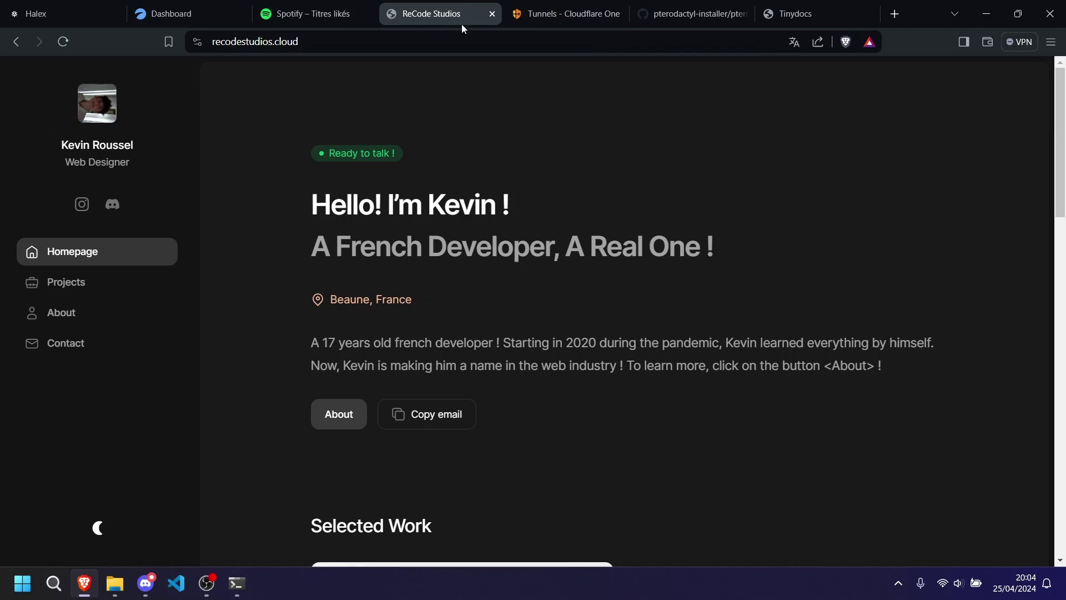
{"action": "left_click", "coordinate": [66, 13]}
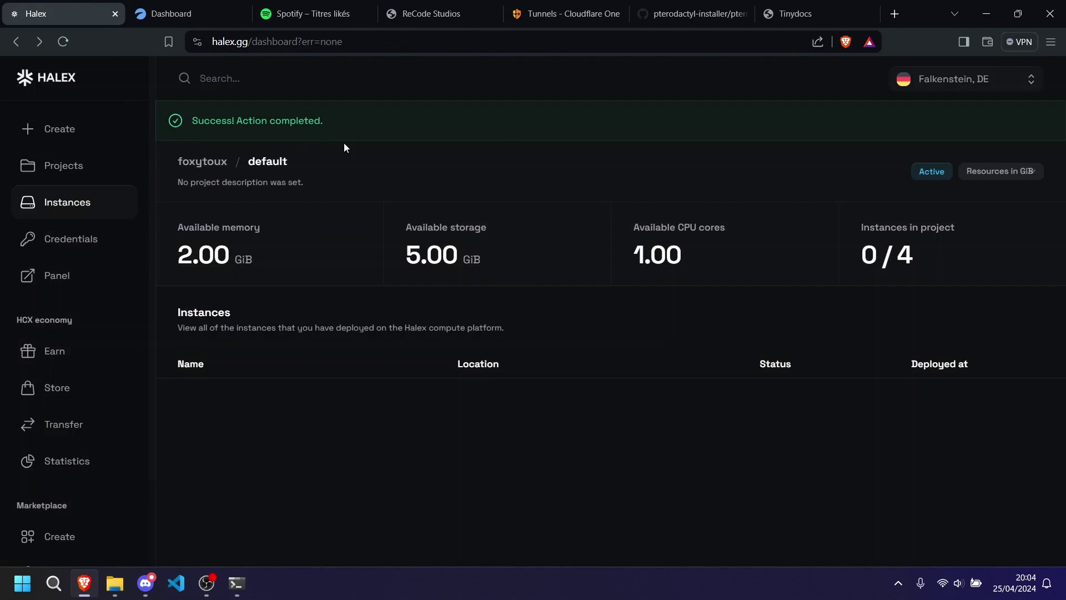
Sign out of Halex by loading halex.gg/logout.
{"action": "left_click", "coordinate": [251, 41]}
{"action": "key", "text": "End"}
{"action": "key", "text": "BackSpace"}
{"action": "key", "text": "BackSpace"}
{"action": "key", "text": "BackSpace"}
{"action": "key", "text": "BackSpace"}
{"action": "key", "text": "BackSpace"}
{"action": "key", "text": "BackSpace"}
{"action": "key", "text": "BackSpace"}
{"action": "key", "text": "BackSpace"}
{"action": "key", "text": "BackSpace"}
{"action": "key", "text": "BackSpace"}
{"action": "key", "text": "BackSpace"}
{"action": "key", "text": "BackSpace"}
{"action": "key", "text": "BackSpace"}
{"action": "key", "text": "BackSpace"}
{"action": "key", "text": "BackSpace"}
{"action": "key", "text": "BackSpace"}
{"action": "key", "text": "BackSpace"}
{"action": "key", "text": "BackSpace"}
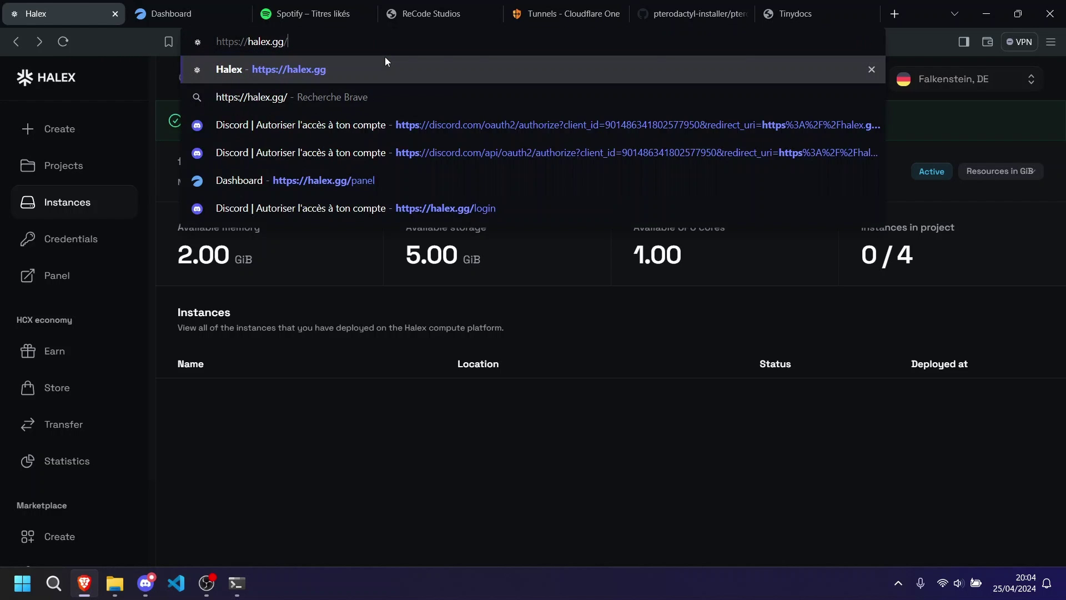
{"action": "type", "text": "logout"}
{"action": "key", "text": "Return"}
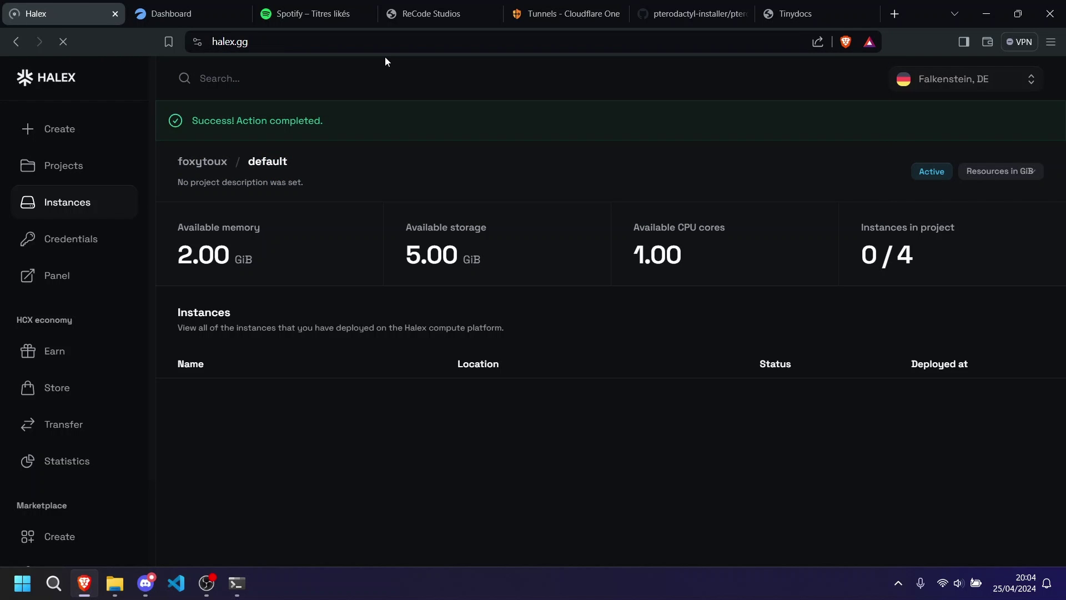
Log back into Halex with Discord and authorize the account.
{"action": "scroll", "coordinate": [324, 189], "scroll_direction": "down", "scroll_amount": 2}
{"action": "left_click", "coordinate": [132, 445]}
{"action": "left_click", "coordinate": [527, 388]}
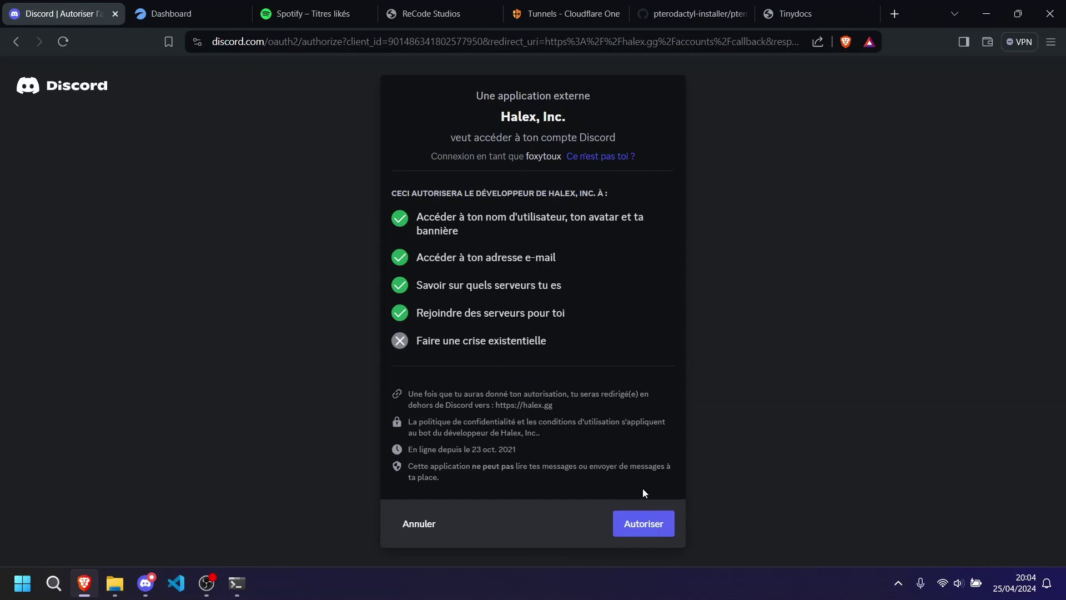
{"action": "left_click", "coordinate": [647, 527]}
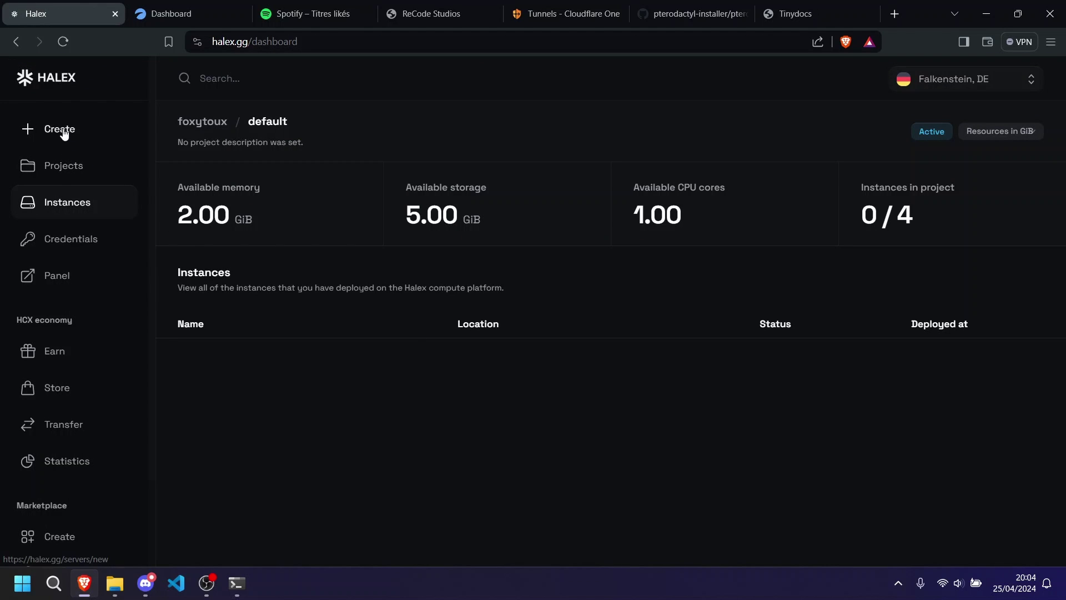
Start a new instance named FoxyIsCool using the Ubuntu (QEMU/KVM) image.
{"action": "left_click", "coordinate": [64, 133]}
{"action": "left_click", "coordinate": [274, 278]}
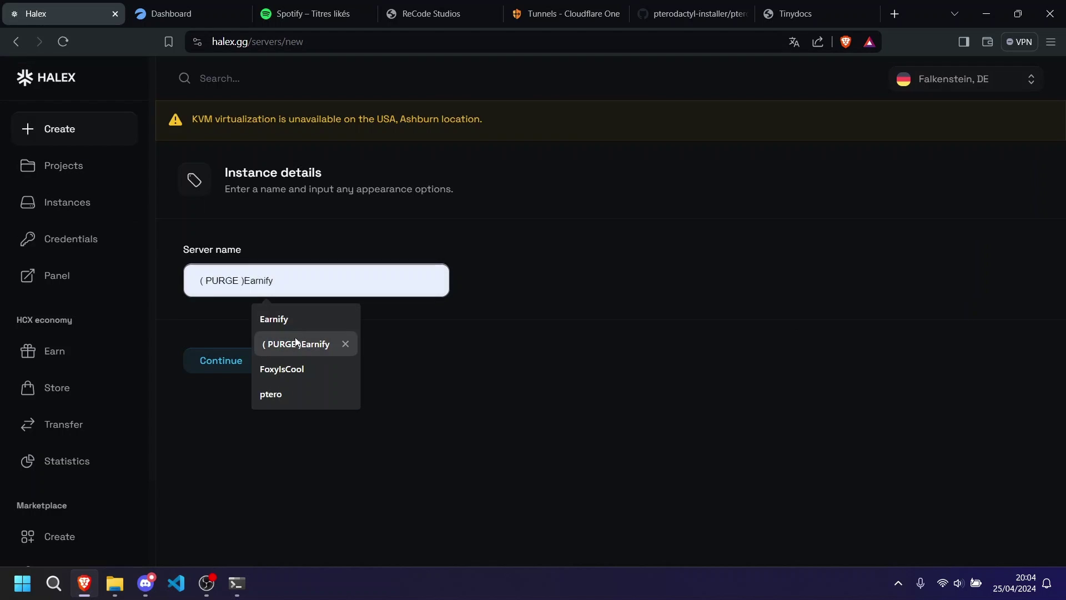
{"action": "left_click", "coordinate": [299, 373]}
{"action": "left_click", "coordinate": [247, 366]}
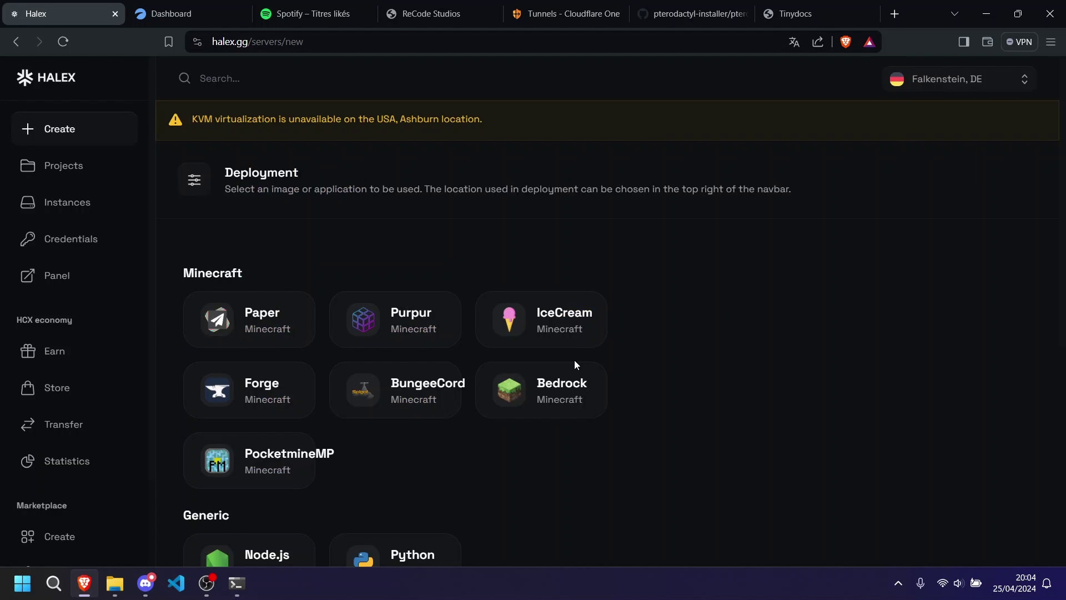
{"action": "scroll", "coordinate": [574, 359], "scroll_direction": "down", "scroll_amount": 4}
{"action": "scroll", "coordinate": [606, 328], "scroll_direction": "up", "scroll_amount": 2}
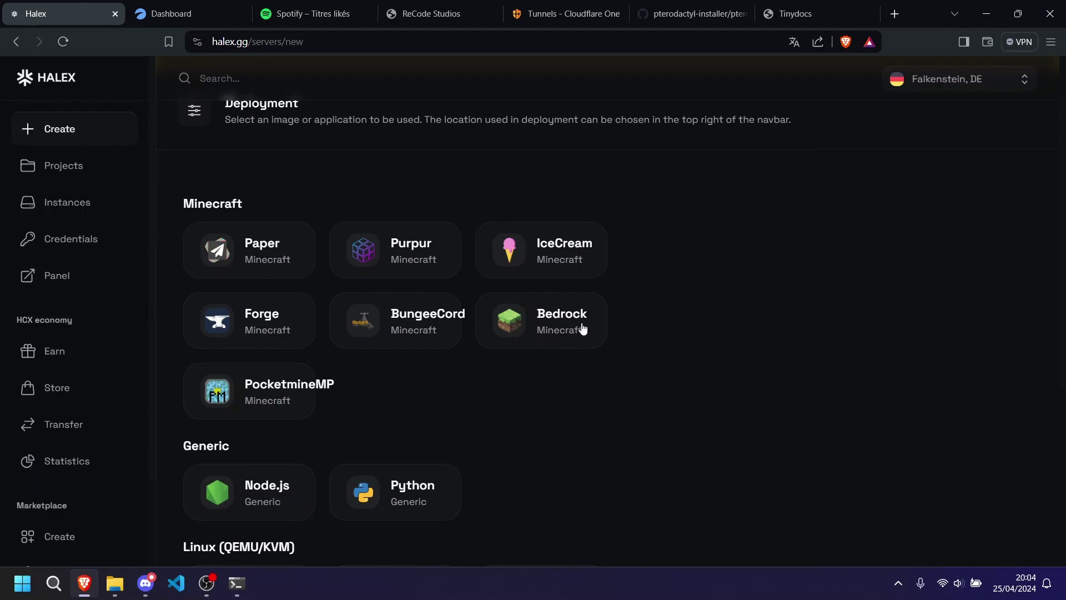
{"action": "scroll", "coordinate": [699, 326], "scroll_direction": "down", "scroll_amount": 3}
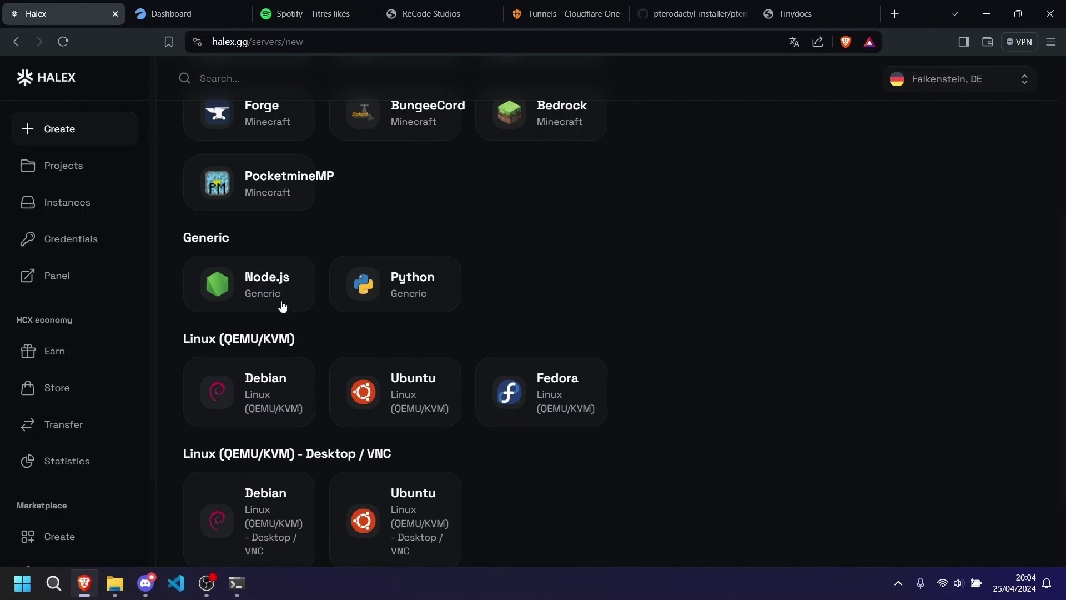
{"action": "scroll", "coordinate": [612, 363], "scroll_direction": "down", "scroll_amount": 2}
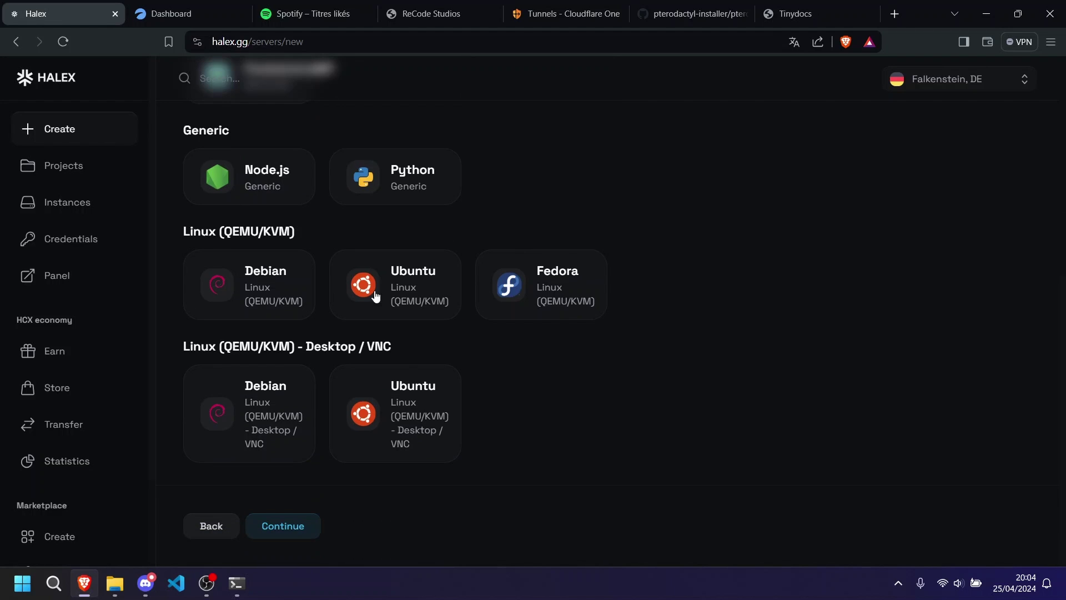
{"action": "left_click", "coordinate": [286, 523]}
Allocate 2 GiB memory, 5 GiB storage and 1 CPU core, then create the instance.
{"action": "left_click_drag", "start_coordinate": [190, 276], "coordinate": [224, 268]}
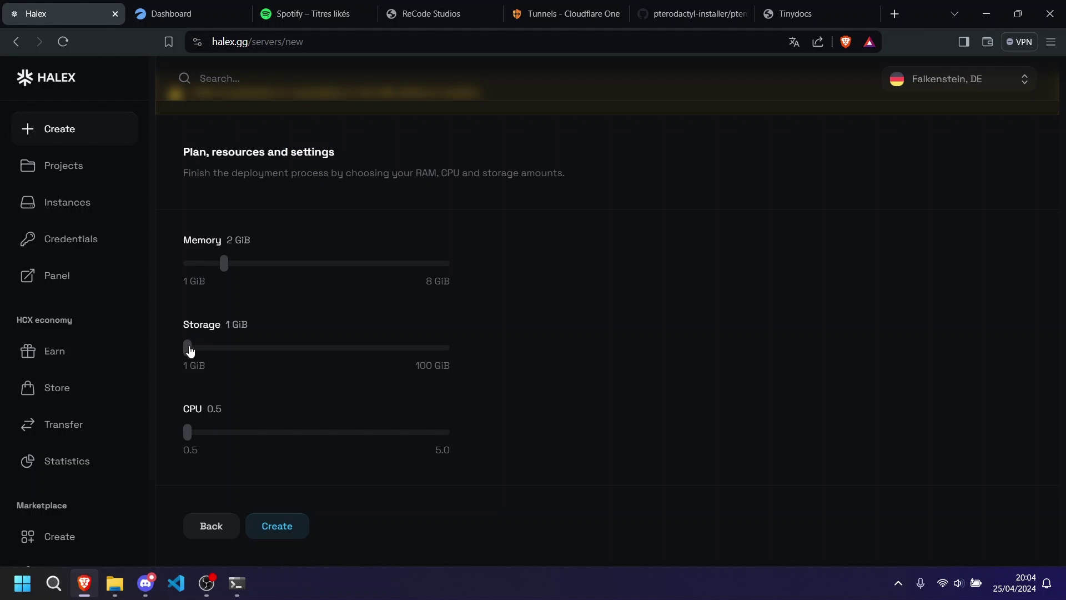
{"action": "left_click_drag", "start_coordinate": [191, 347], "coordinate": [199, 354]}
{"action": "left_click_drag", "start_coordinate": [194, 432], "coordinate": [213, 437]}
{"action": "left_click", "coordinate": [272, 532]}
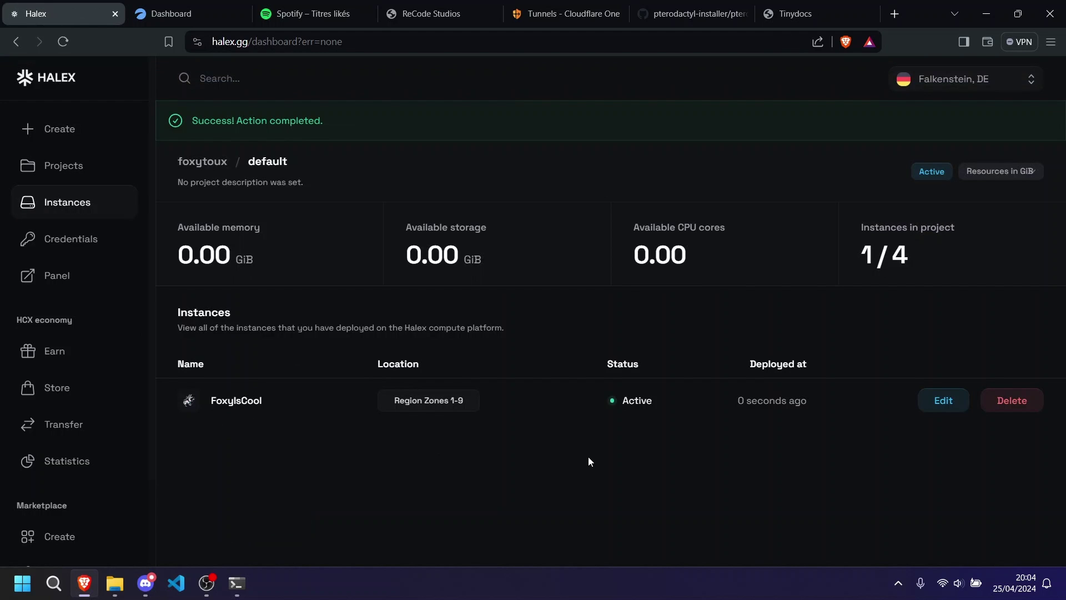
Check FoxyIsCool's resource settings, then view the panel username on the Credentials page.
{"action": "left_click", "coordinate": [946, 400]}
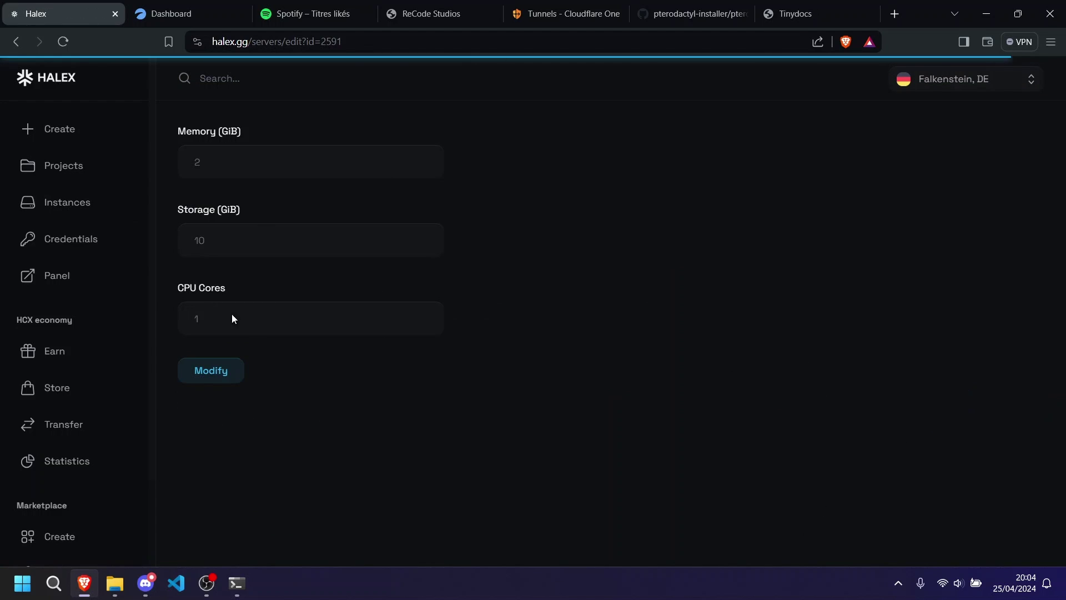
{"action": "left_click", "coordinate": [54, 167]}
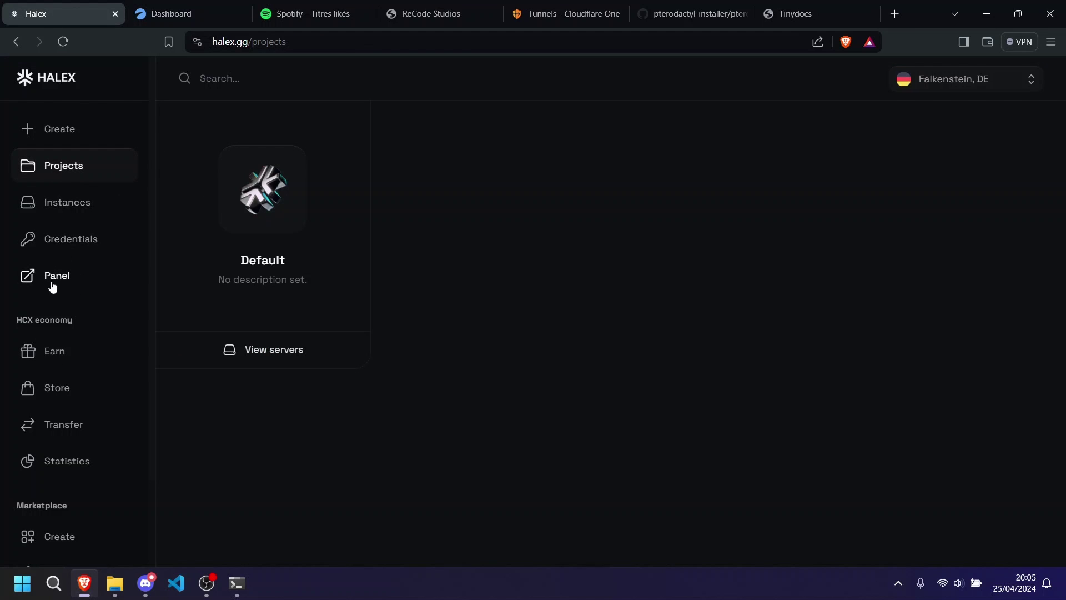
{"action": "left_click", "coordinate": [82, 245]}
{"action": "left_click_drag", "start_coordinate": [199, 244], "coordinate": [362, 253]}
{"action": "left_click", "coordinate": [295, 250]}
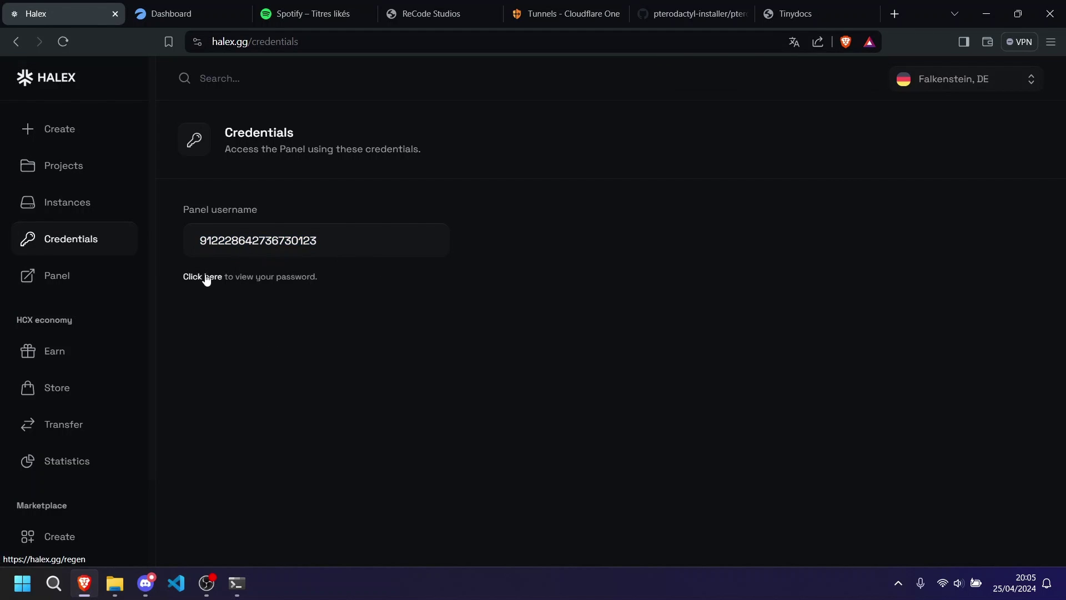
Open the FoxyIsCool server, review its startup settings while Ubuntu 22.04.3 boots, then browse its files.
{"action": "key", "text": "ctrl+Tab"}
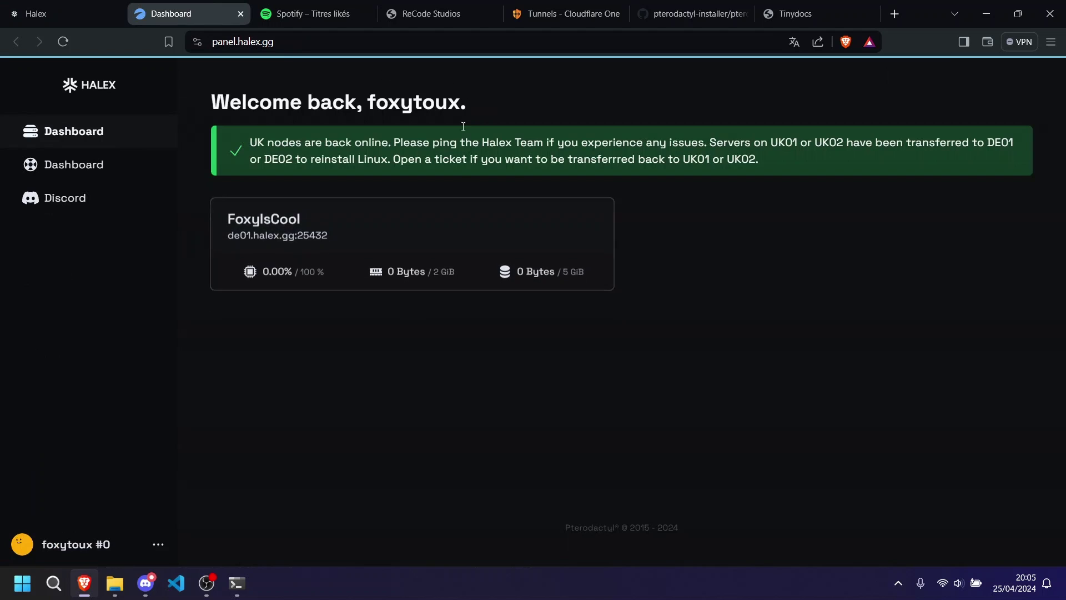
{"action": "left_click", "coordinate": [238, 225]}
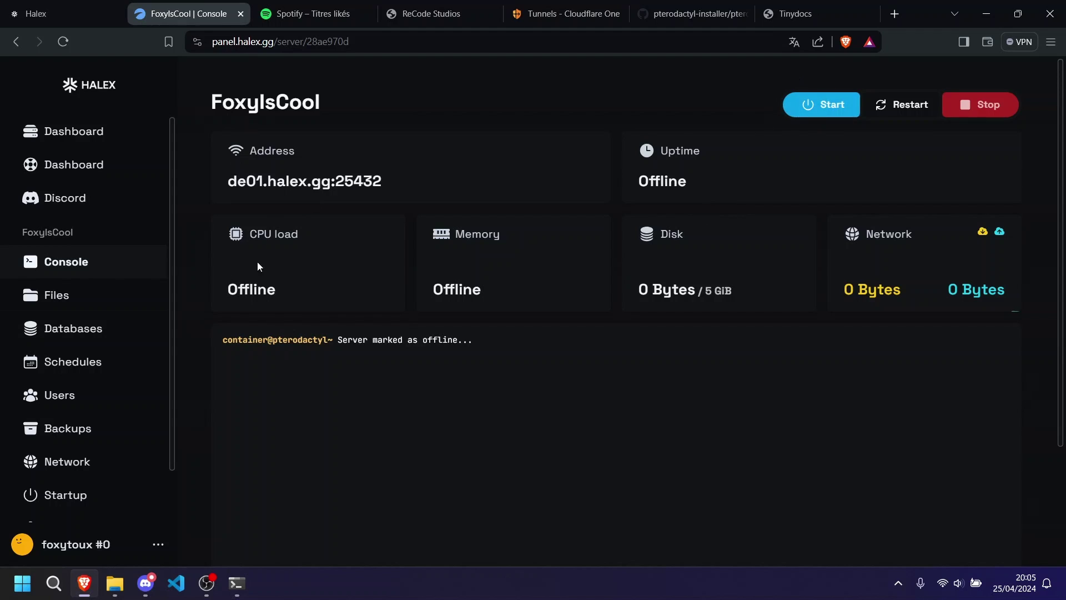
{"action": "left_click", "coordinate": [67, 503]}
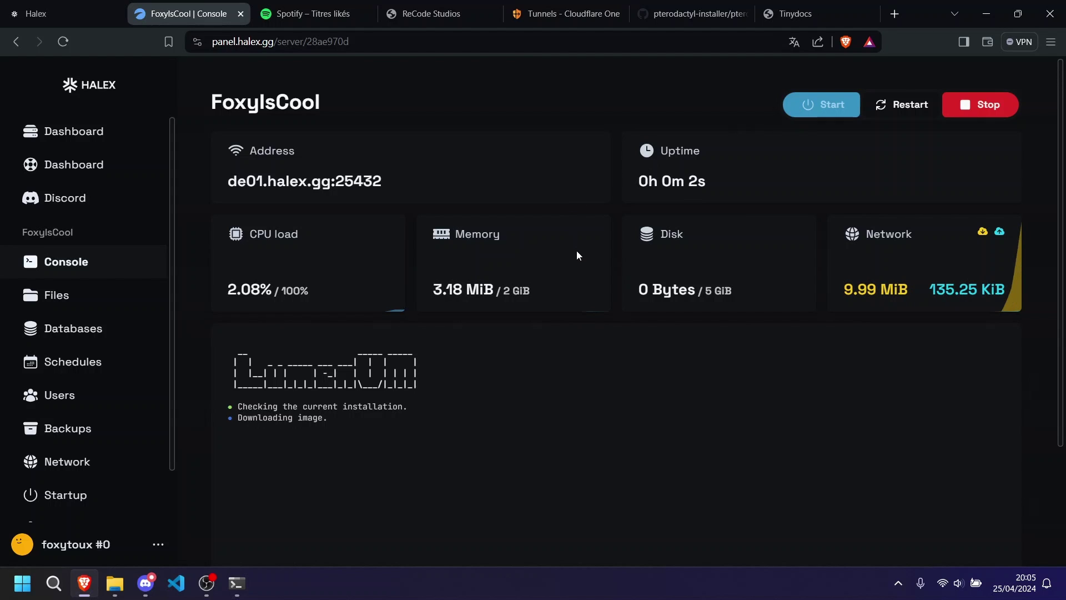
{"action": "scroll", "coordinate": [576, 253], "scroll_direction": "down", "scroll_amount": 1}
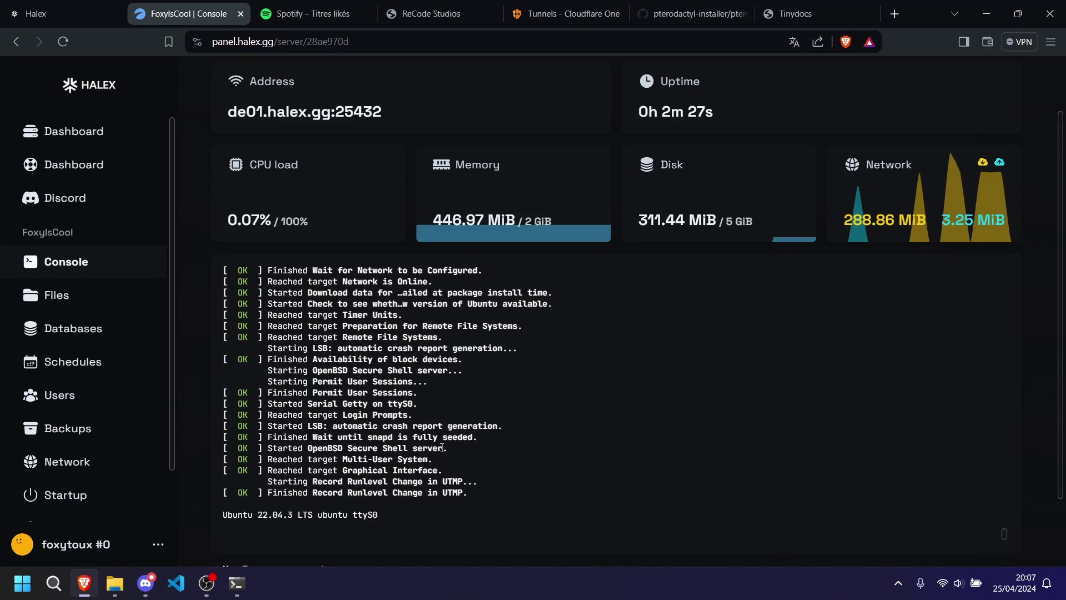
{"action": "scroll", "coordinate": [281, 462], "scroll_direction": "down", "scroll_amount": 1}
{"action": "left_click", "coordinate": [111, 294]}
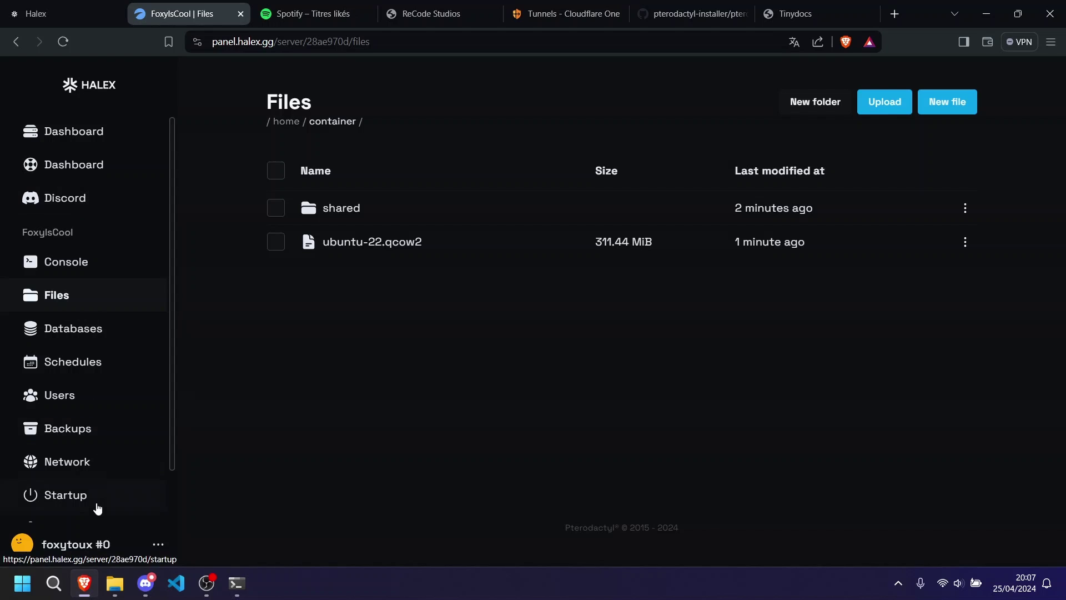
Change FoxyIsCool's Docker image to Troubleshooting Shell and restart the server into a shell prompt.
{"action": "left_click", "coordinate": [86, 489]}
{"action": "left_click", "coordinate": [678, 223]}
{"action": "left_click", "coordinate": [626, 447]}
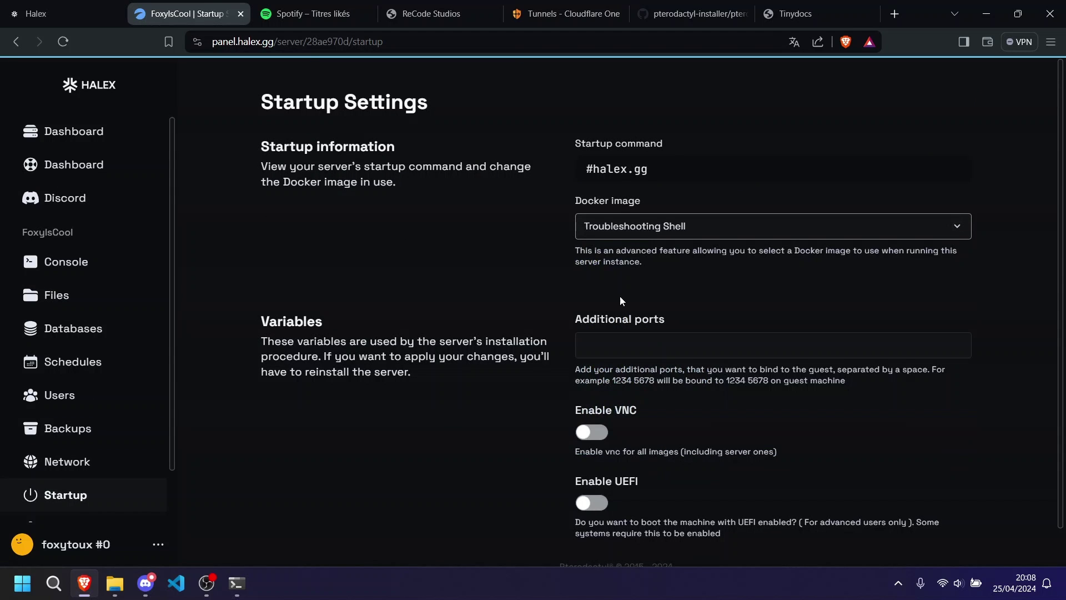
{"action": "left_click", "coordinate": [83, 261]}
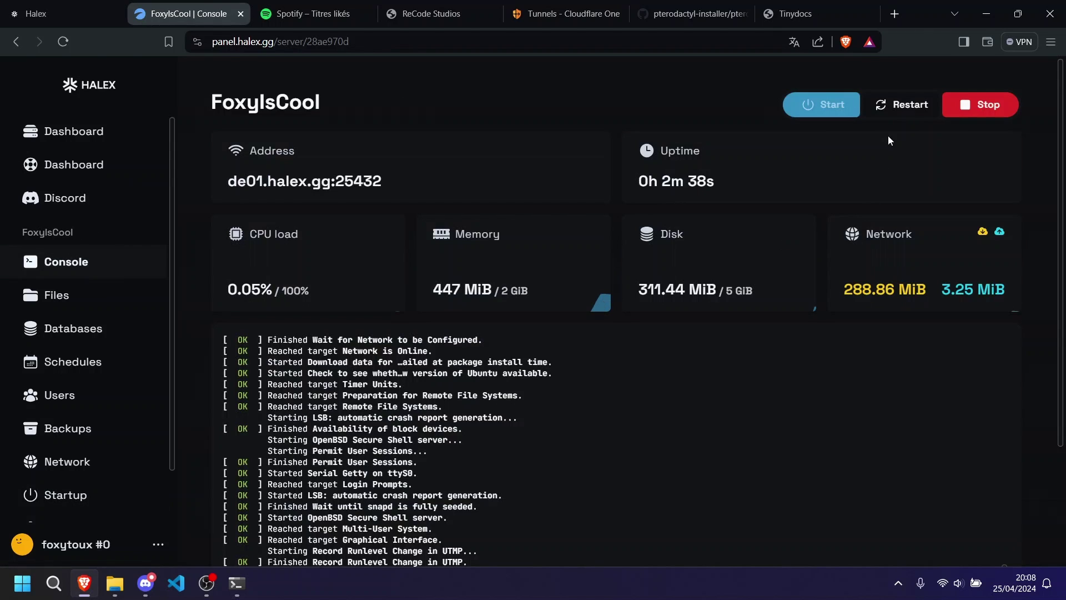
{"action": "left_click", "coordinate": [895, 106]}
{"action": "scroll", "coordinate": [771, 287], "scroll_direction": "down", "scroll_amount": 3}
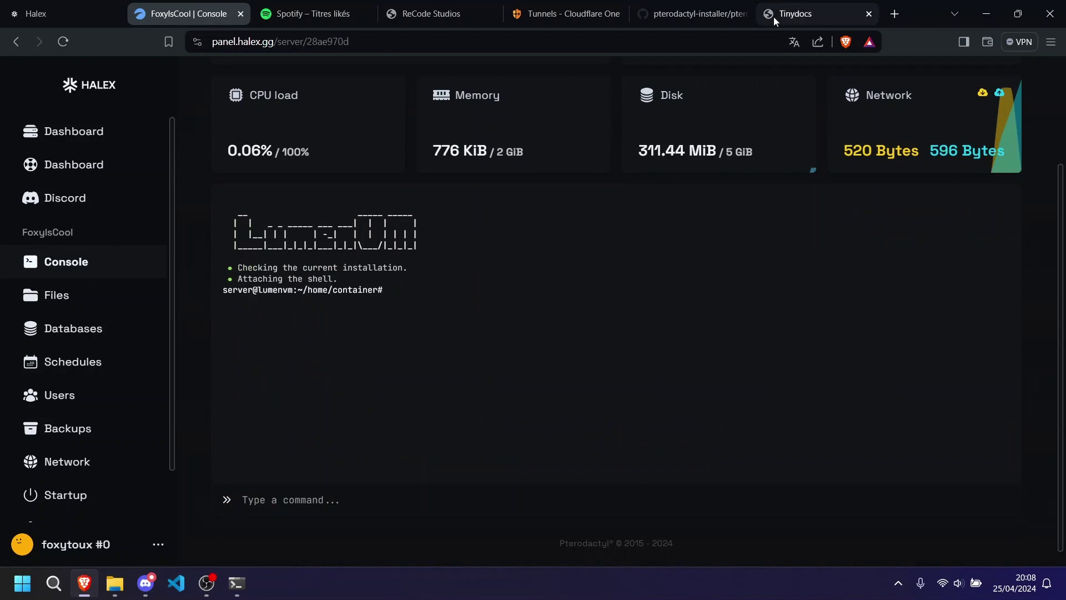
Copy the drafted 'qemu-img resize ubuntu-22.qcow2 +5G' command from Earnify Support Server #private in Discord.
{"action": "left_click", "coordinate": [798, 6]}
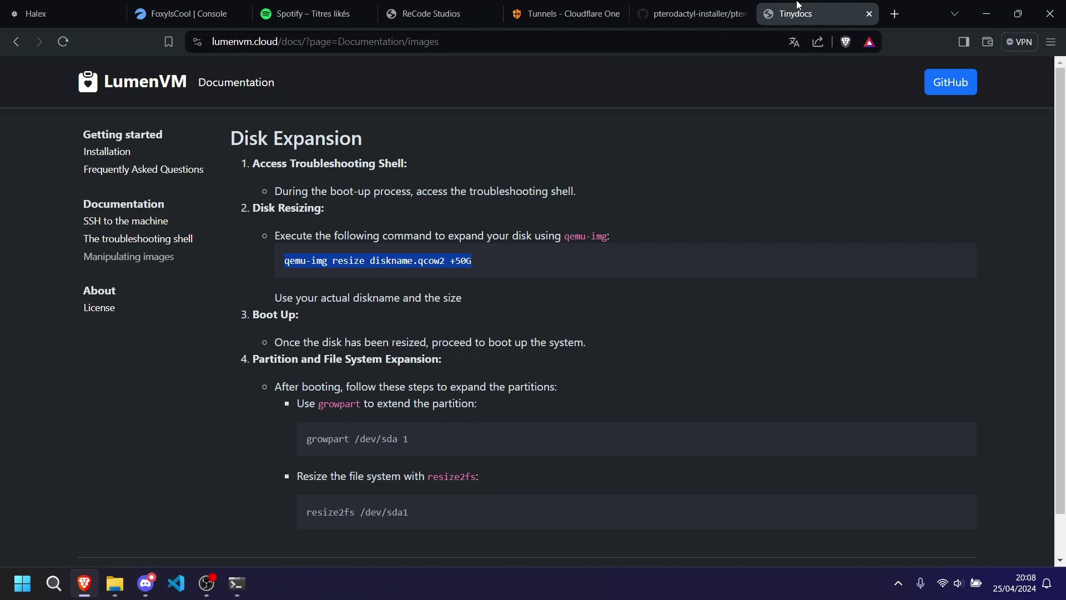
{"action": "left_click", "coordinate": [146, 584]}
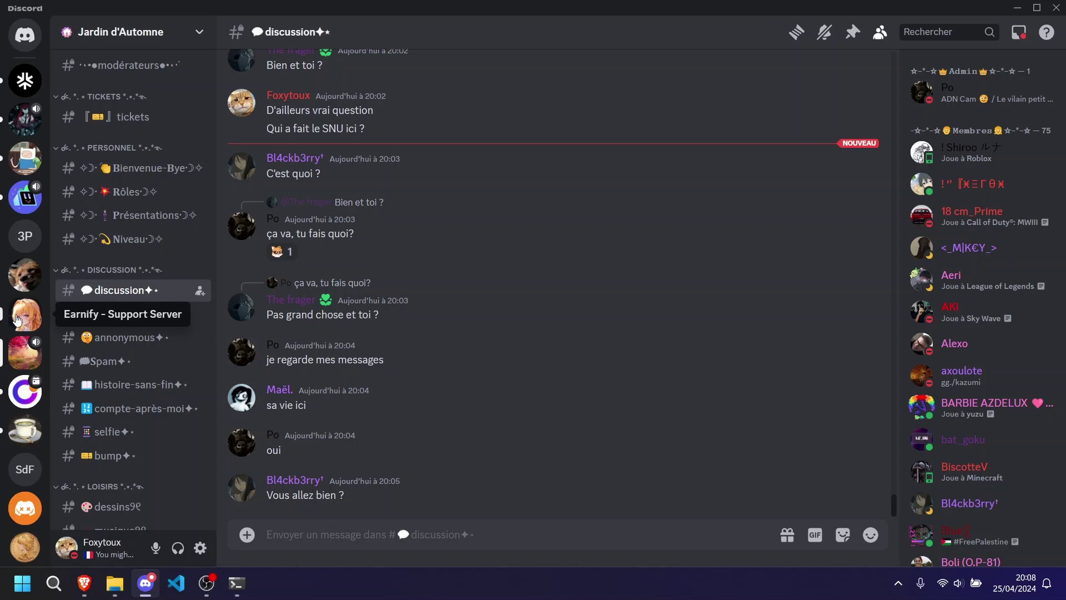
{"action": "left_click", "coordinate": [25, 314]}
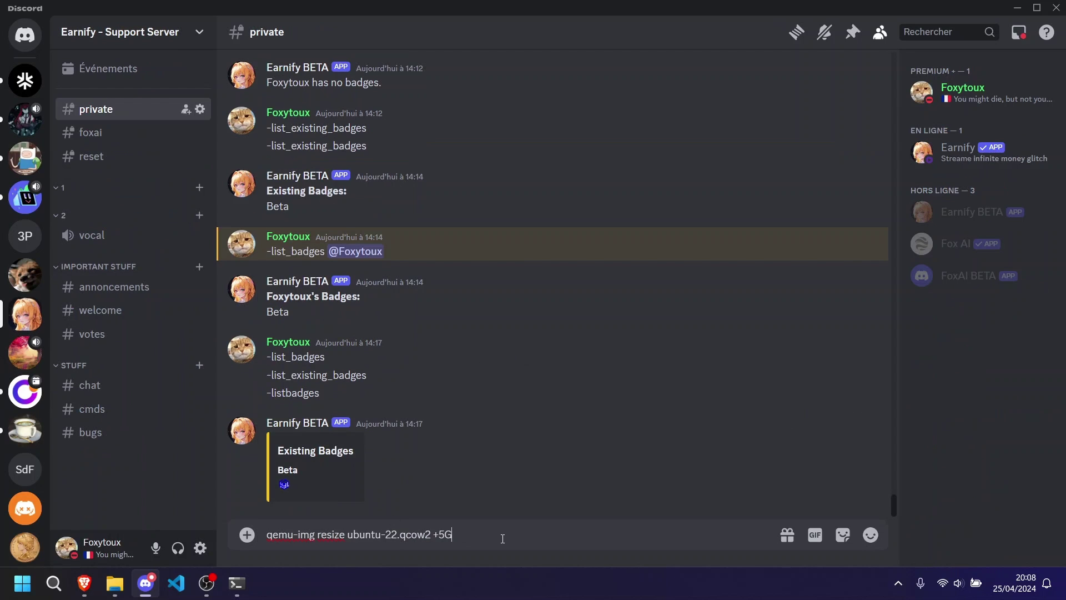
{"action": "left_click_drag", "start_coordinate": [503, 538], "coordinate": [270, 539]}
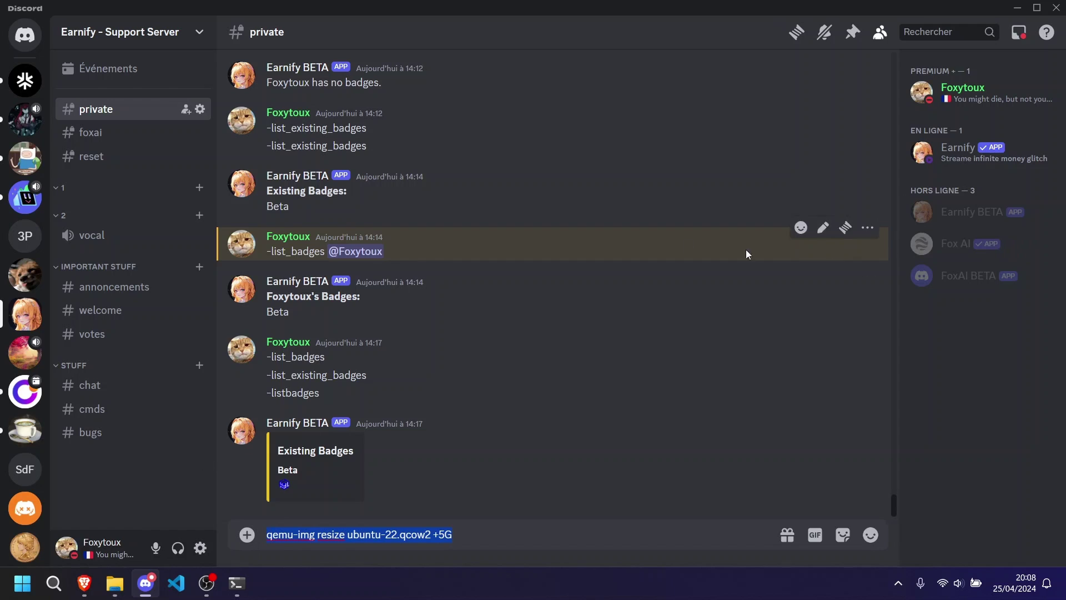
{"action": "left_click", "coordinate": [84, 583]}
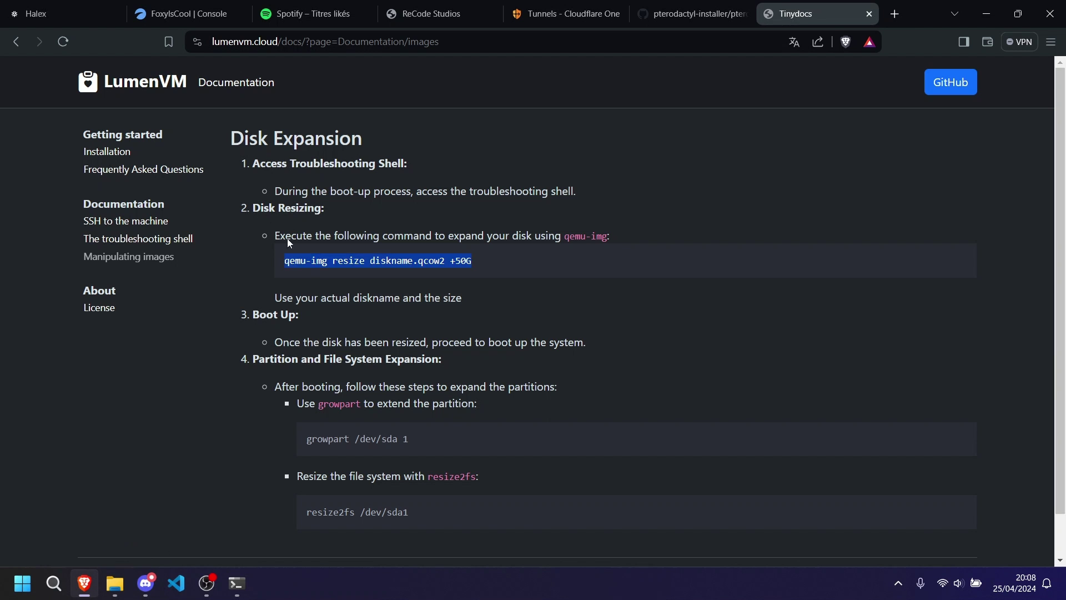
Run 'qemu-img resize ubuntu-22.qcow2 +5G' in the server console.
{"action": "left_click", "coordinate": [176, 5]}
{"action": "left_click", "coordinate": [346, 493]}
{"action": "type", "text": "qemu-img resize ubuntu-22.qcow2 +5G"}
{"action": "key", "text": "Return"}
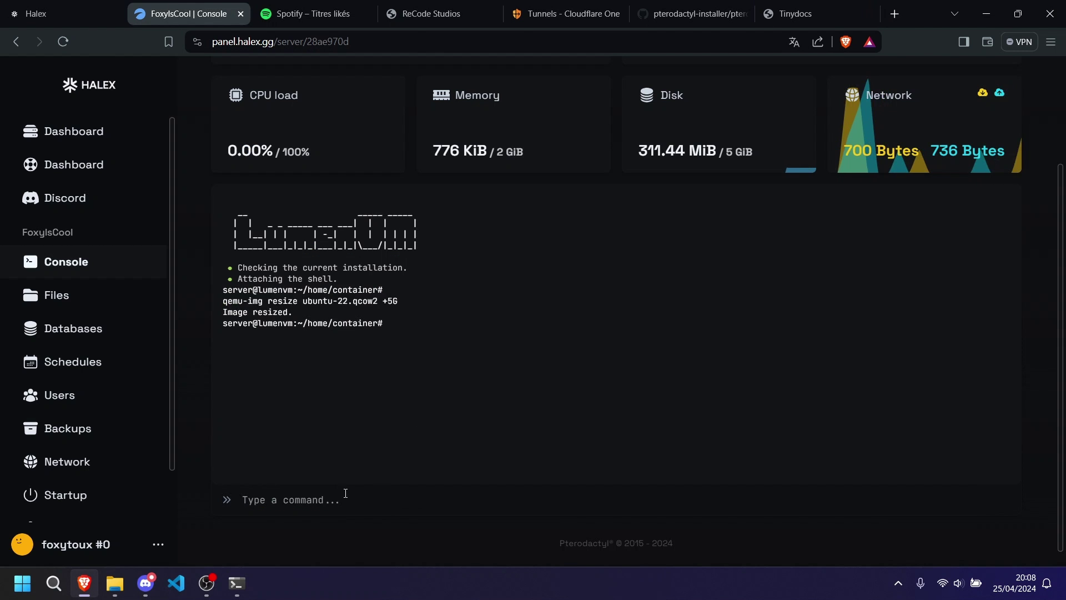
Switch the Docker image back to Ubuntu 22.04 and restart the server to a root shell.
{"action": "left_click", "coordinate": [92, 493]}
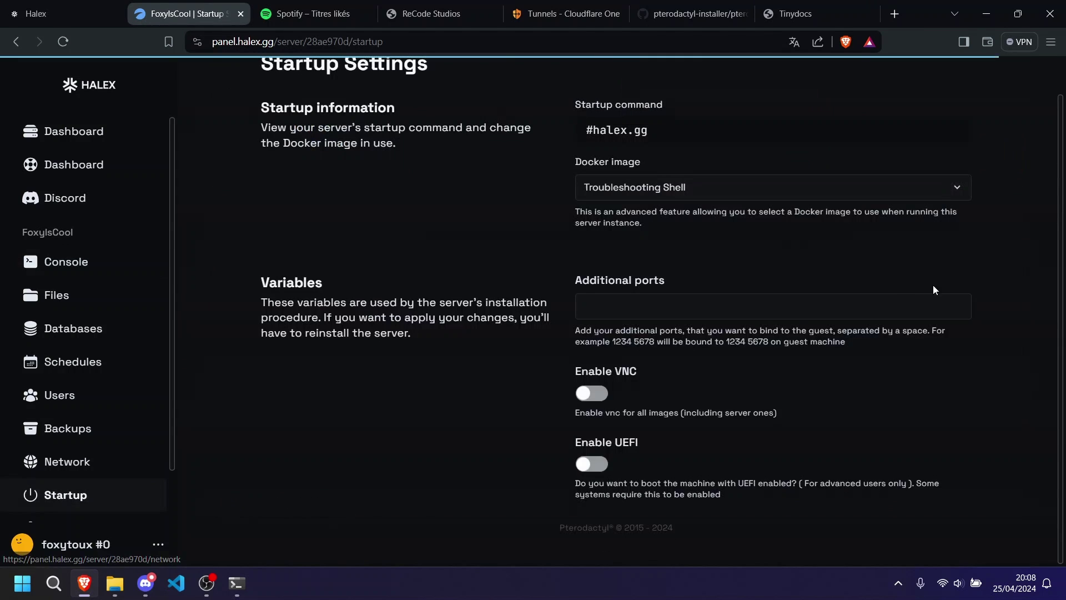
{"action": "left_click", "coordinate": [729, 178]}
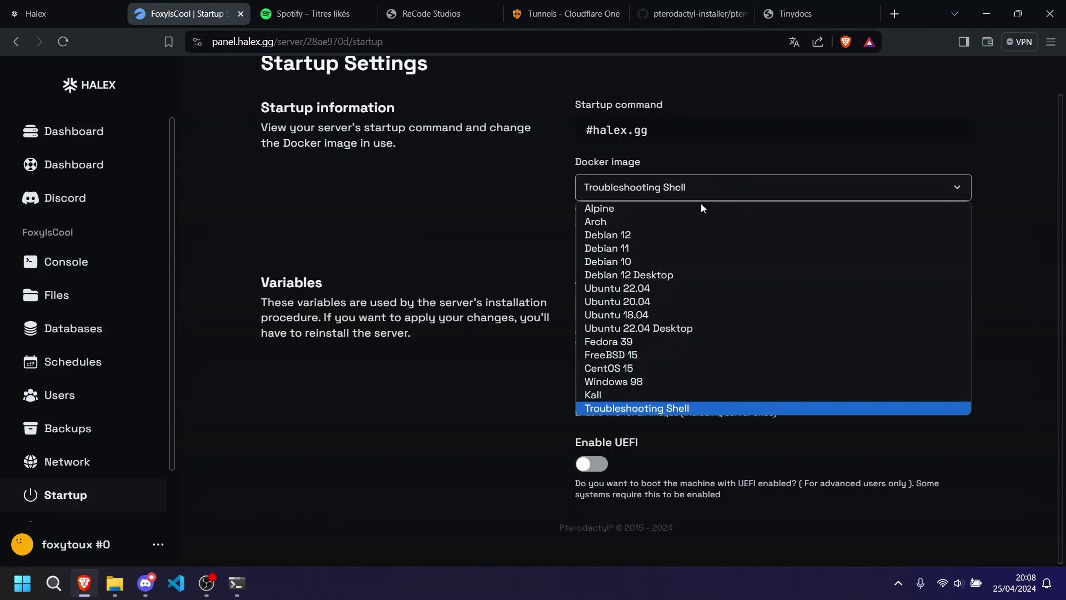
{"action": "left_click", "coordinate": [622, 291]}
{"action": "left_click", "coordinate": [66, 261]}
{"action": "left_click", "coordinate": [906, 108]}
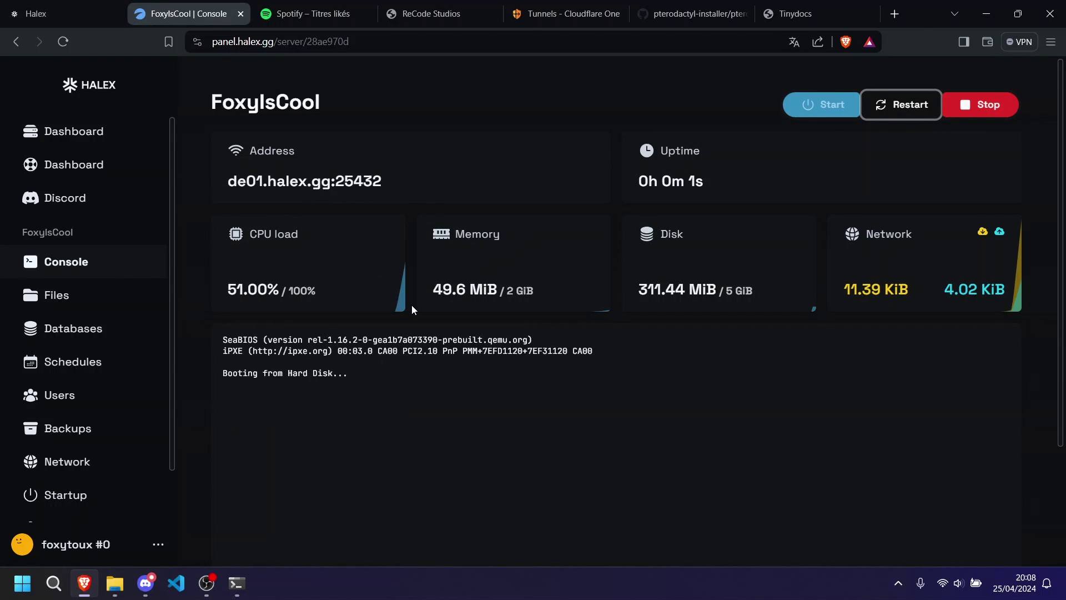
{"action": "scroll", "coordinate": [411, 305], "scroll_direction": "down", "scroll_amount": 1}
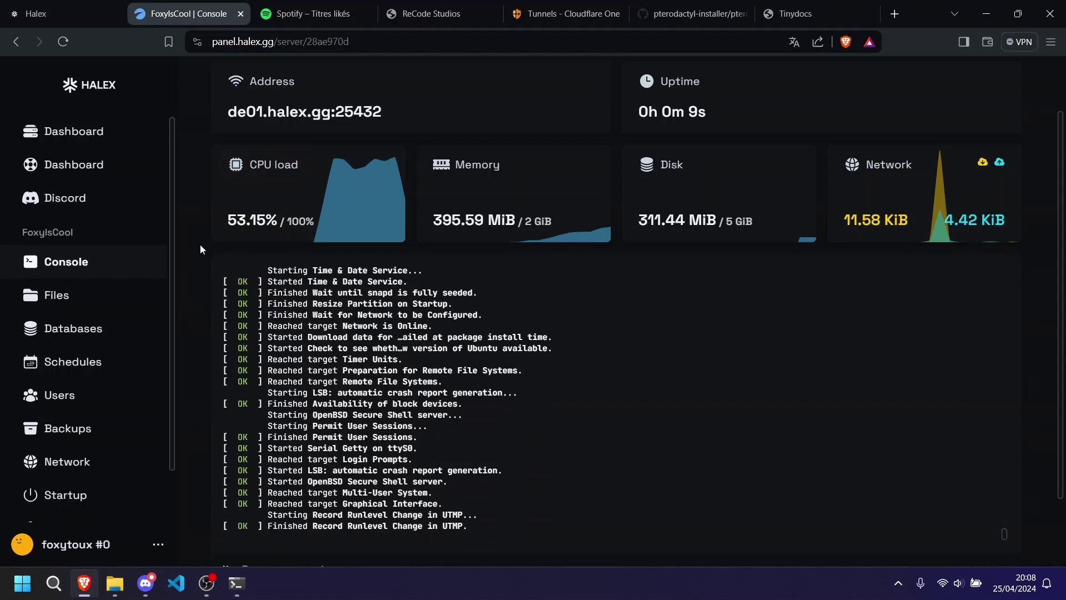
{"action": "scroll", "coordinate": [201, 246], "scroll_direction": "down", "scroll_amount": 2}
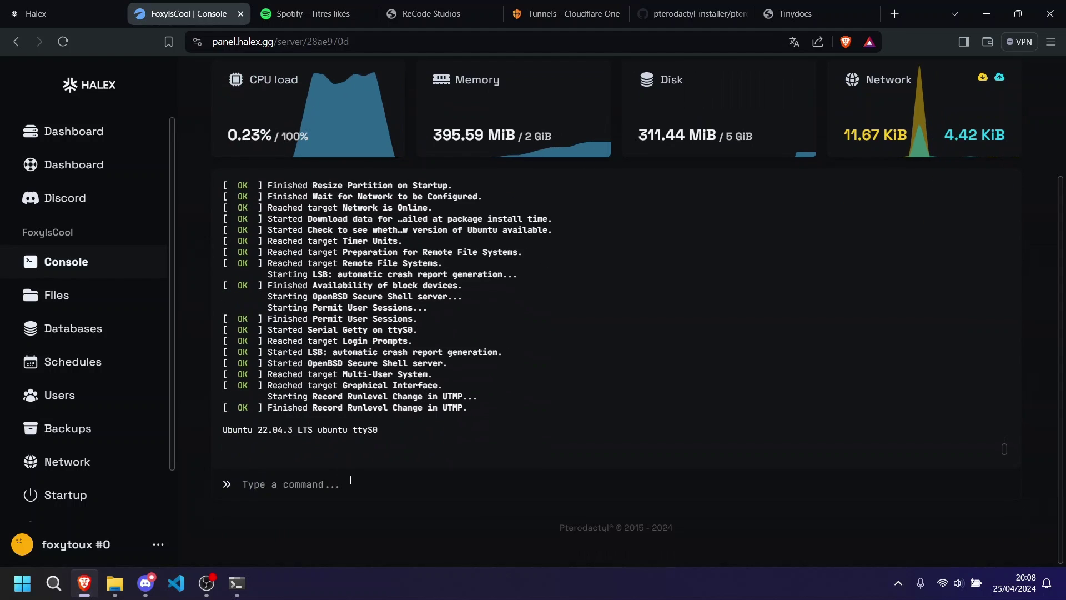
Log in as root and run growpart /dev/sda 1, copied from the LumenVM docs.
{"action": "type", "text": "root"}
{"action": "key", "text": "Return"}
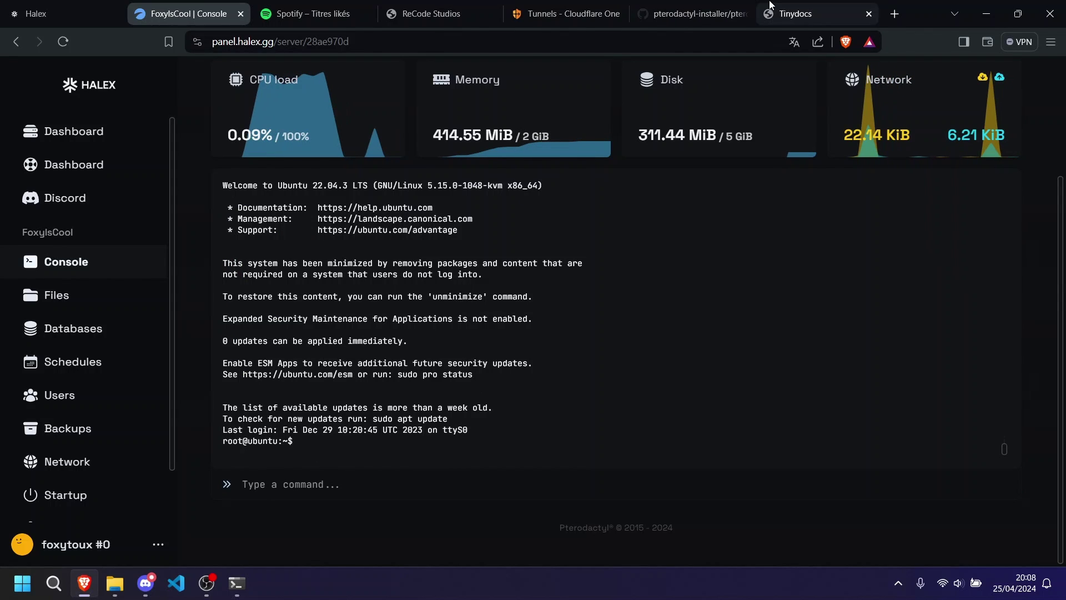
{"action": "left_click", "coordinate": [796, 13]}
{"action": "left_click_drag", "start_coordinate": [432, 437], "coordinate": [302, 438]}
{"action": "key", "text": "ctrl+c"}
{"action": "left_click", "coordinate": [186, 14]}
{"action": "left_click", "coordinate": [456, 479]}
{"action": "key", "text": "ctrl+v"}
{"action": "key", "text": "Return"}
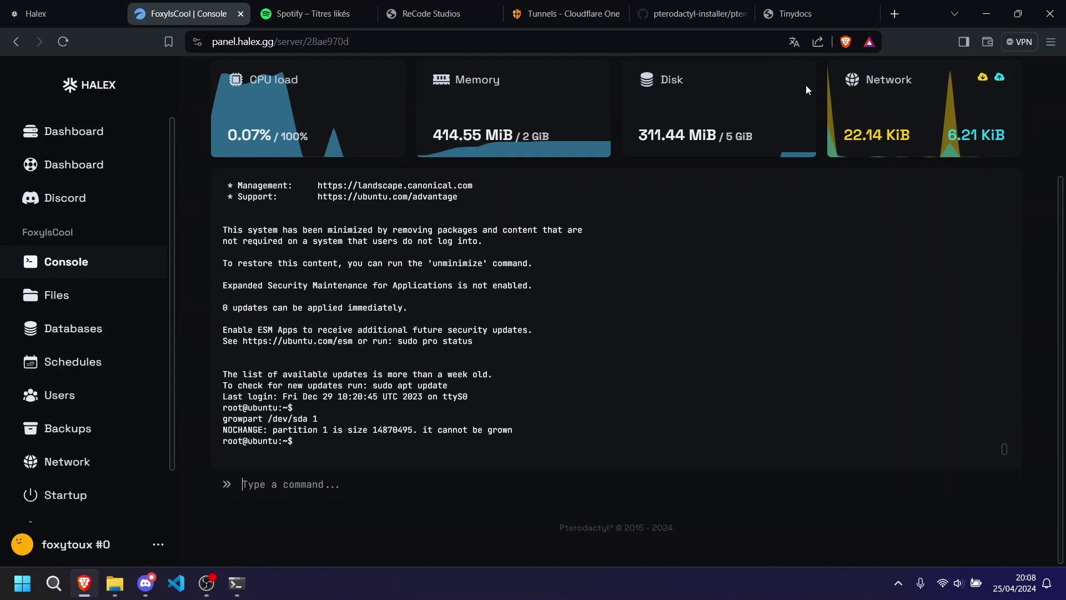
Run resize2fs /dev/sda1, copied from the docs, to grow the filesystem.
{"action": "left_click", "coordinate": [800, 14]}
{"action": "left_click_drag", "start_coordinate": [441, 502], "coordinate": [299, 507]}
{"action": "key", "text": "ctrl+c"}
{"action": "left_click", "coordinate": [183, 13]}
{"action": "key", "text": "ctrl+v"}
{"action": "key", "text": "Return"}
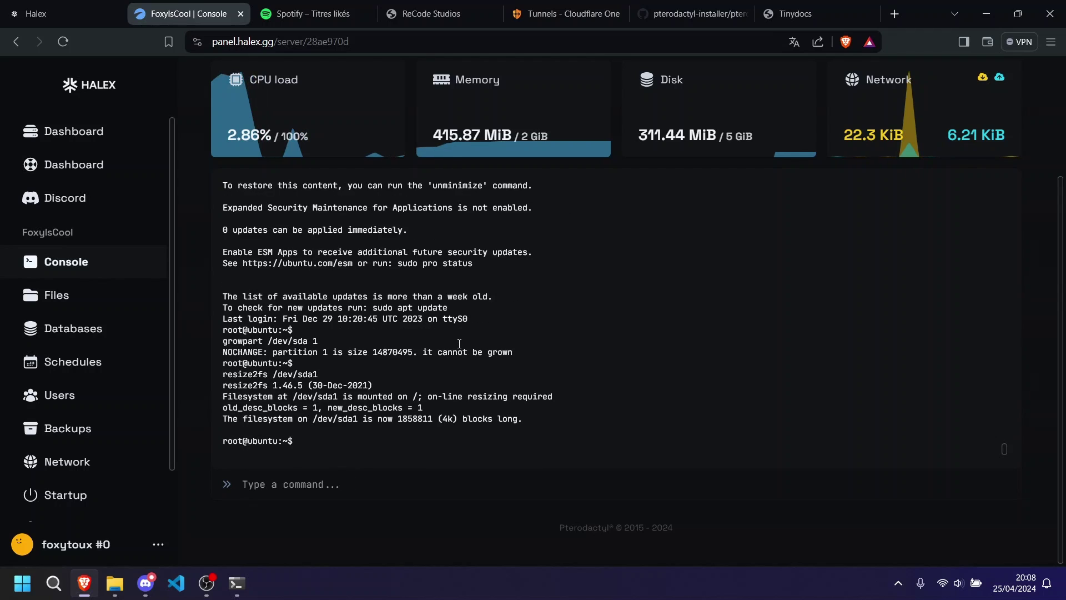
Set a new root password with passwd, entering it twice.
{"action": "type", "text": "passwd"}
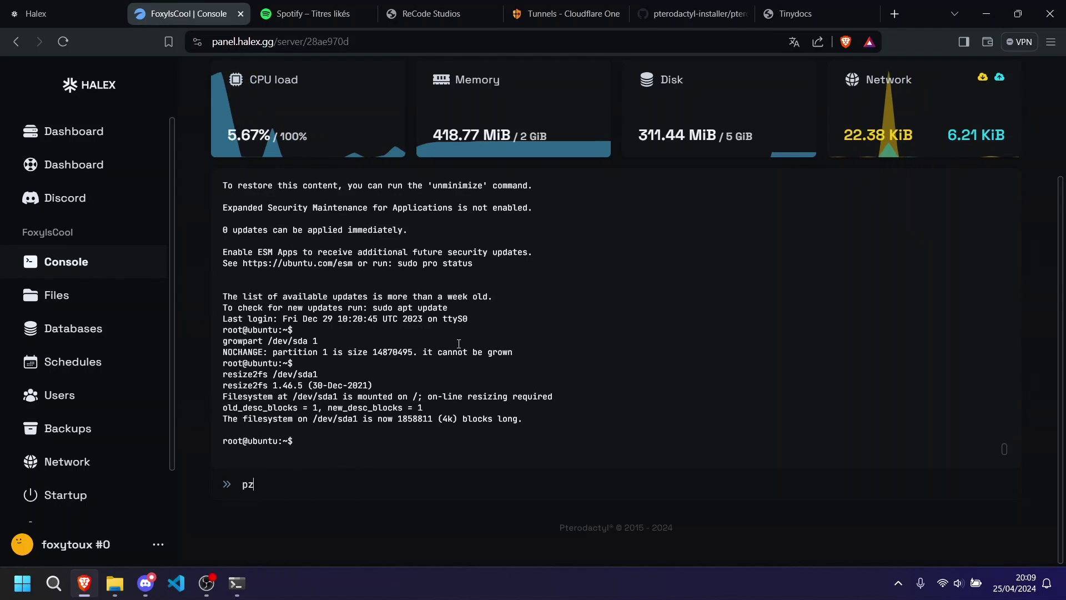
{"action": "key", "text": "Return"}
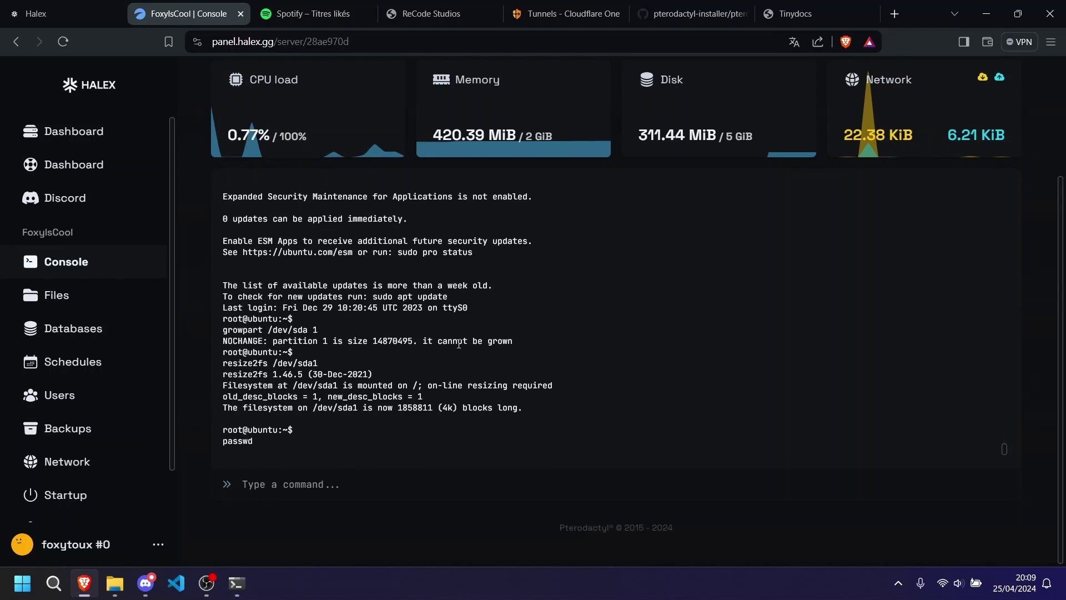
{"action": "type", "text": "123"}
{"action": "key", "text": "Return"}
{"action": "type", "text": "123"}
{"action": "key", "text": "Return"}
{"action": "type", "text": "123"}
{"action": "key", "text": "Return"}
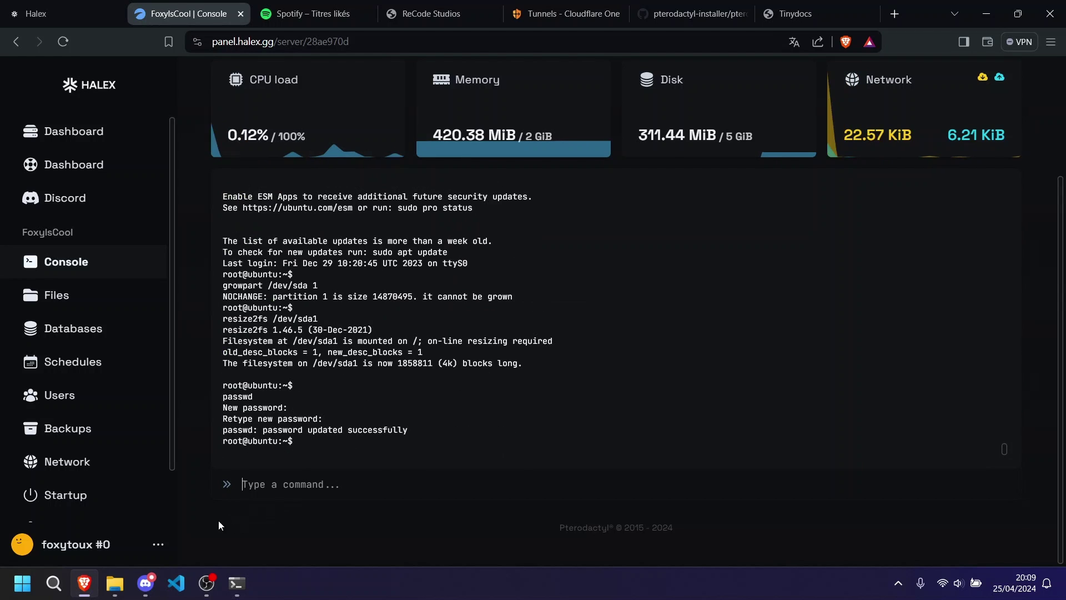
Copy the server address and try clearing and running it in Command Prompt.
{"action": "scroll", "coordinate": [218, 521], "scroll_direction": "up", "scroll_amount": 3}
{"action": "left_click", "coordinate": [285, 185]}
{"action": "left_click", "coordinate": [236, 584]}
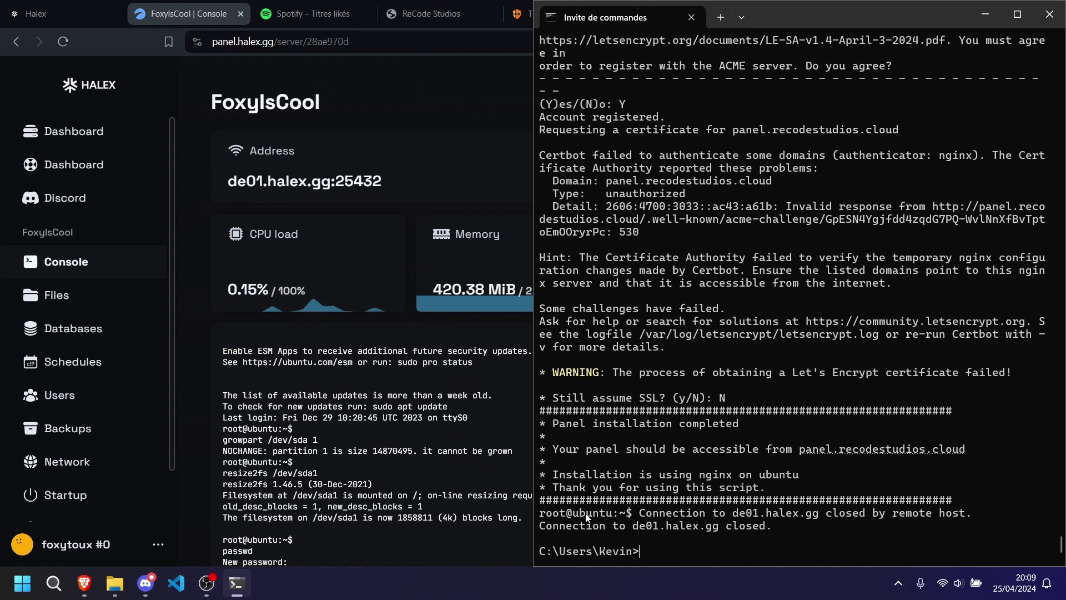
{"action": "type", "text": "clear"}
{"action": "key", "text": "Return"}
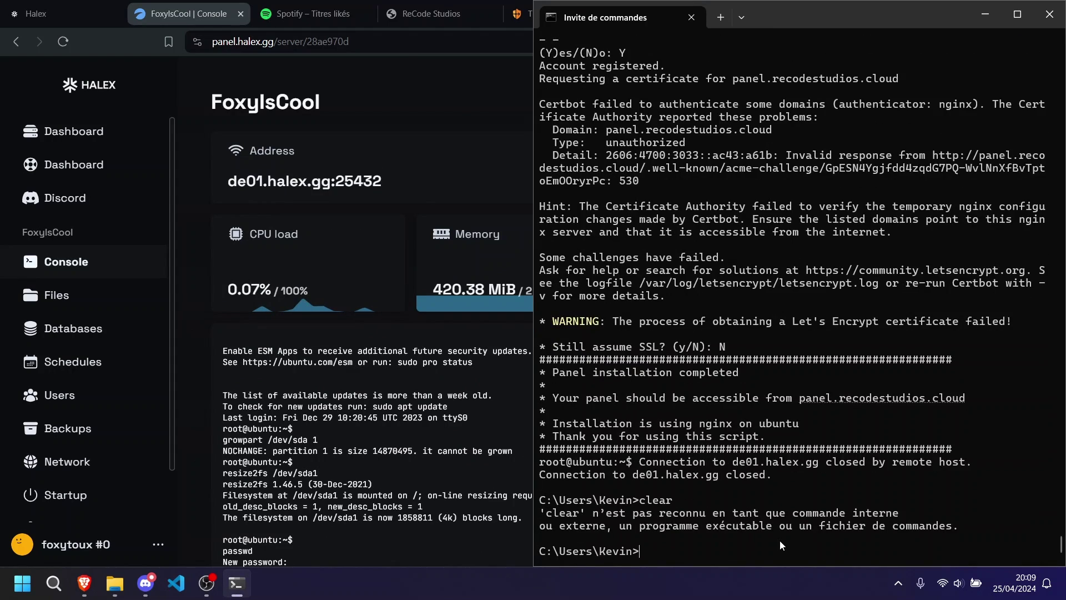
{"action": "key", "text": "ctrl+v"}
{"action": "key", "text": "Return"}
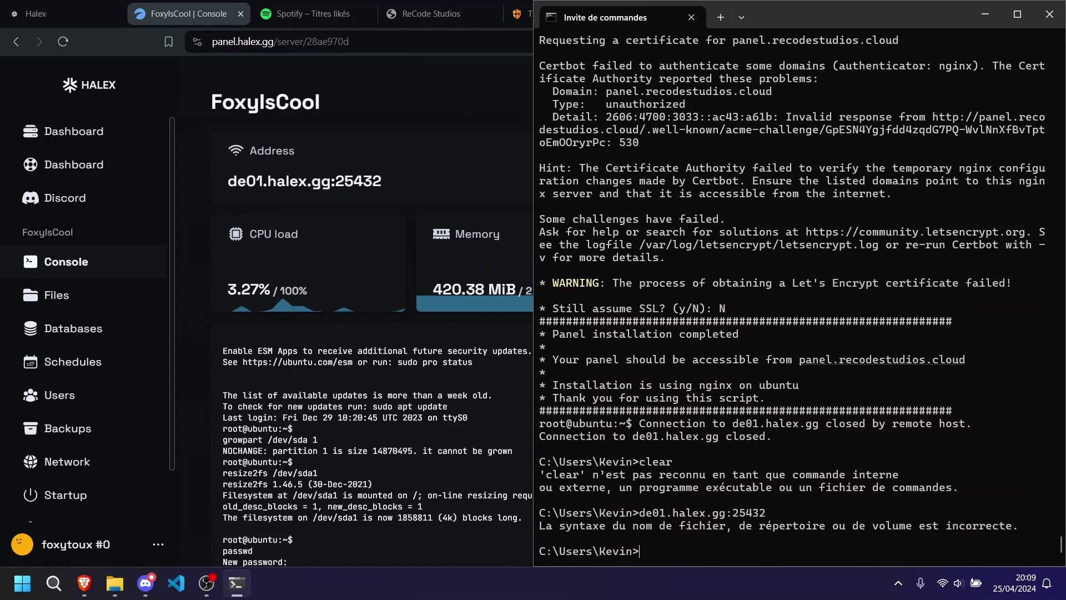
SSH in as root to de01.halex.gg on port 25432, accept the host key, return to Cloudflare Tunnels.
{"action": "type", "text": "ssh root@"}
{"action": "key", "text": "ctrl+v"}
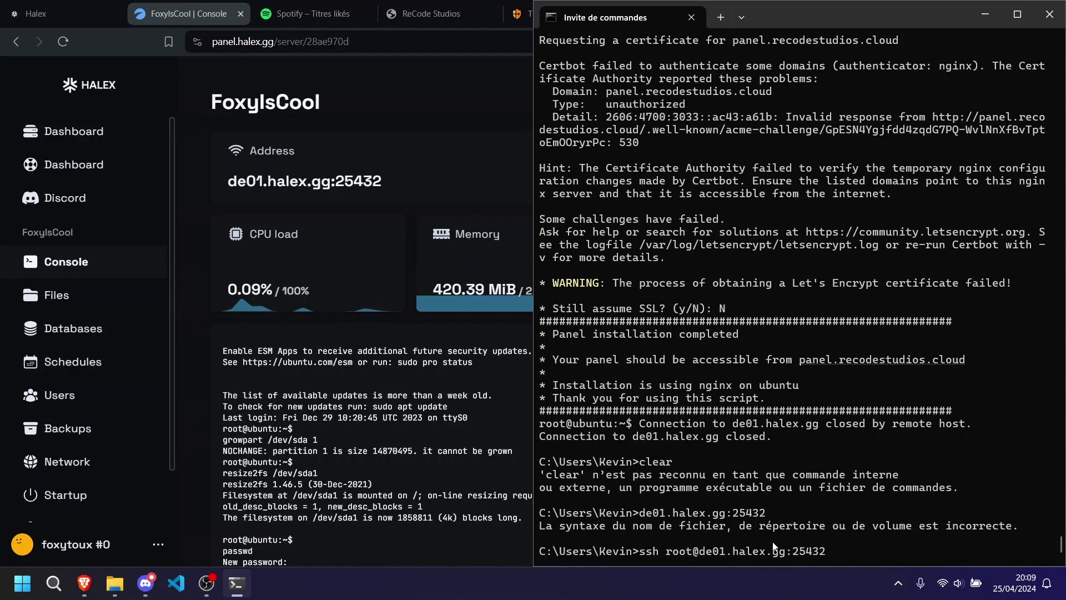
{"action": "key", "text": "BackSpace"}
{"action": "type", "text": "-p"}
{"action": "key", "text": "Return"}
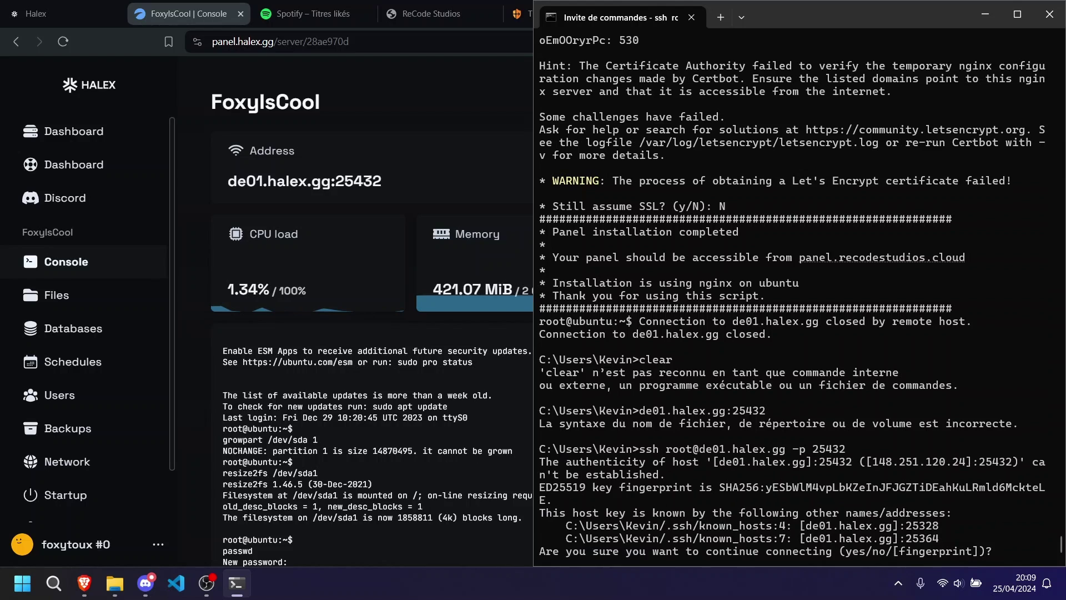
{"action": "type", "text": "yes"}
{"action": "key", "text": "Return"}
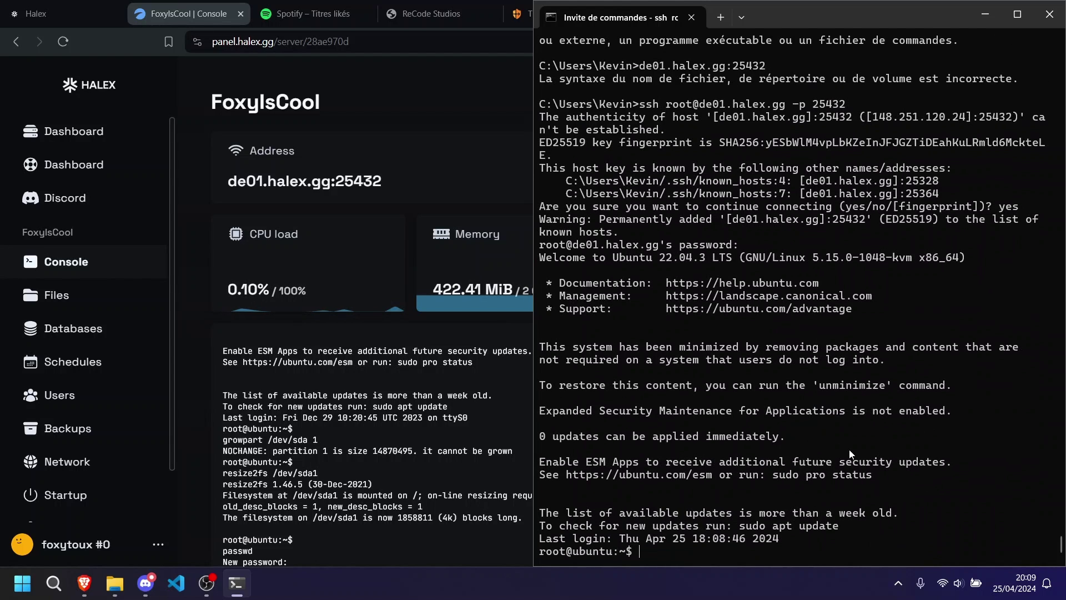
{"action": "left_click", "coordinate": [197, 451]}
{"action": "left_click", "coordinate": [564, 13]}
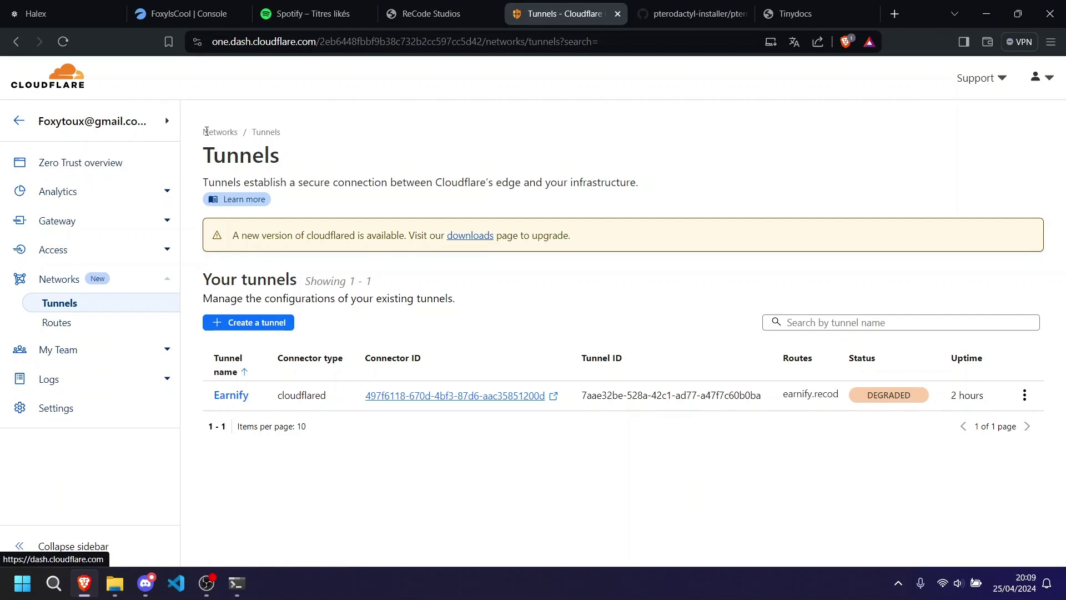
Create a Cloudflared tunnel named fox and save it.
{"action": "left_click", "coordinate": [260, 323]}
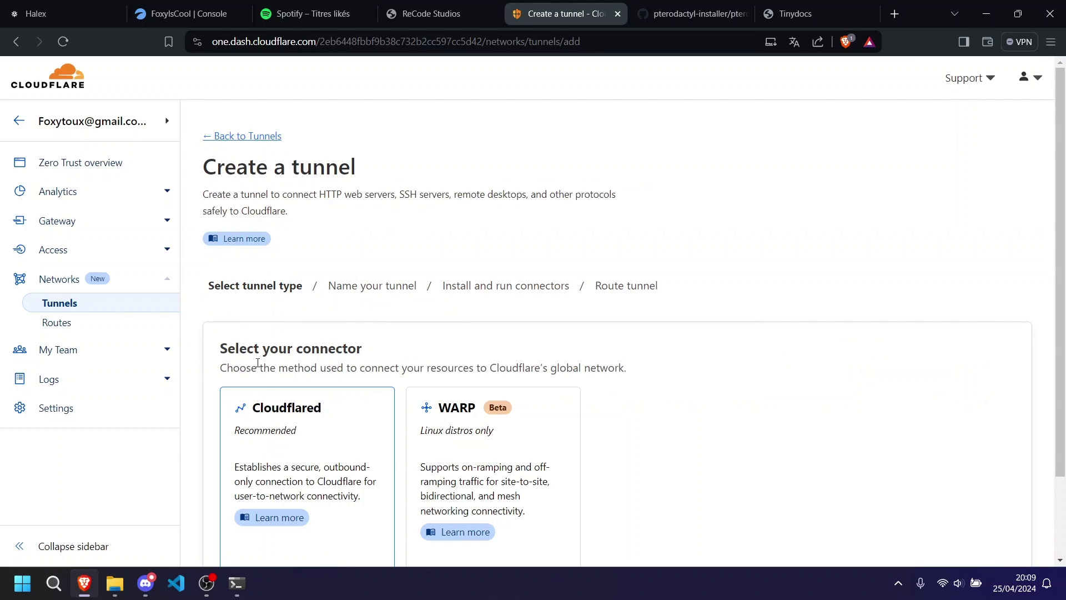
{"action": "scroll", "coordinate": [273, 372], "scroll_direction": "down", "scroll_amount": 2}
{"action": "left_click", "coordinate": [989, 534]}
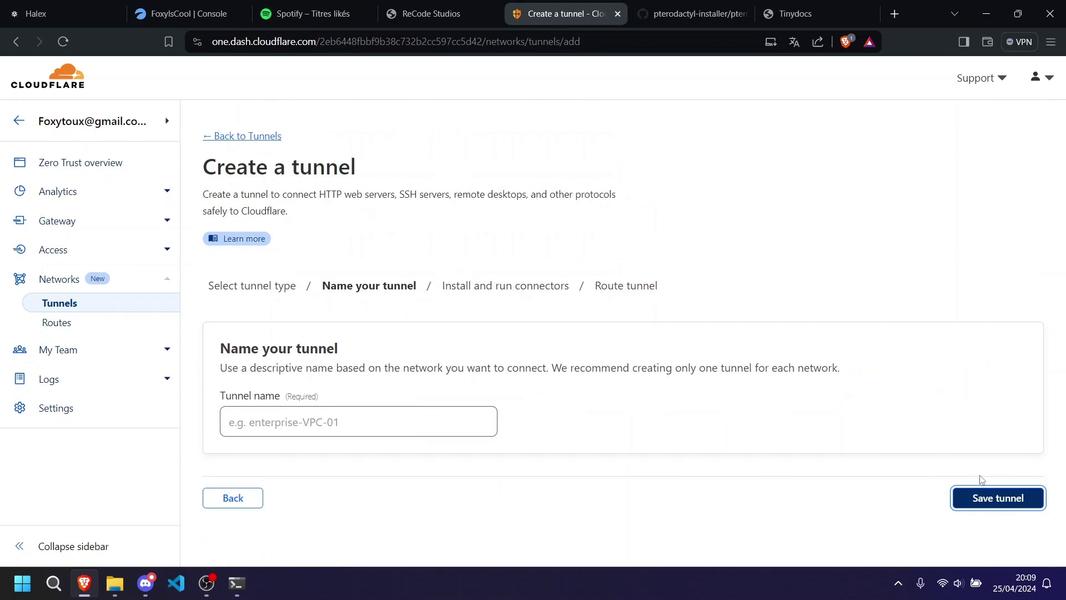
{"action": "left_click", "coordinate": [383, 415]}
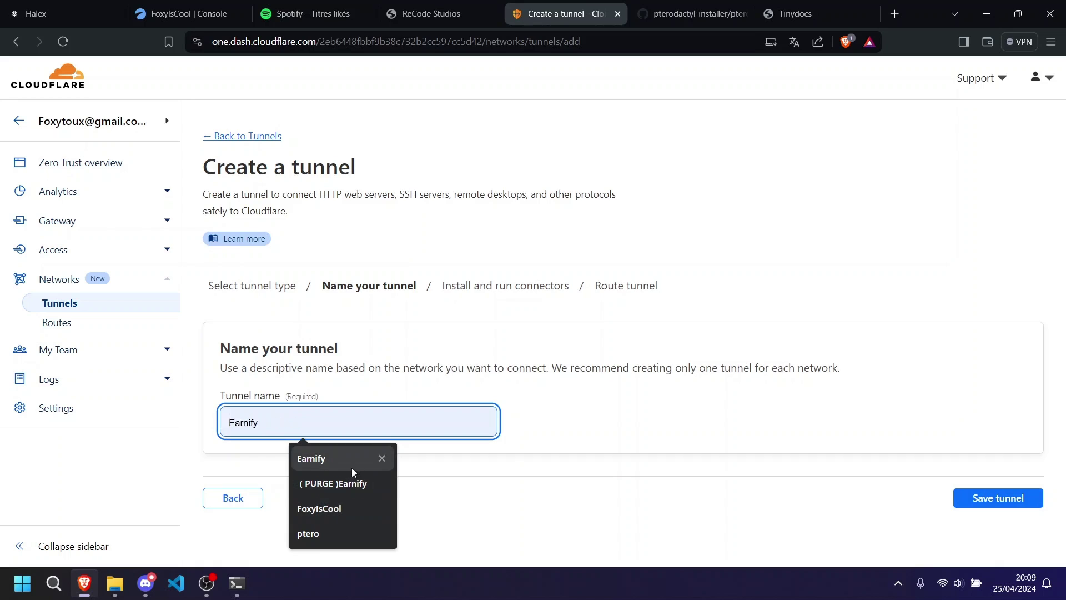
{"action": "type", "text": "pa"}
{"action": "key", "text": "BackSpace"}
{"action": "type", "text": "a"}
{"action": "key", "text": "BackSpace"}
{"action": "type", "text": "an"}
{"action": "key", "text": "BackSpace"}
{"action": "key", "text": "BackSpace"}
{"action": "key", "text": "BackSpace"}
{"action": "type", "text": "fox"}
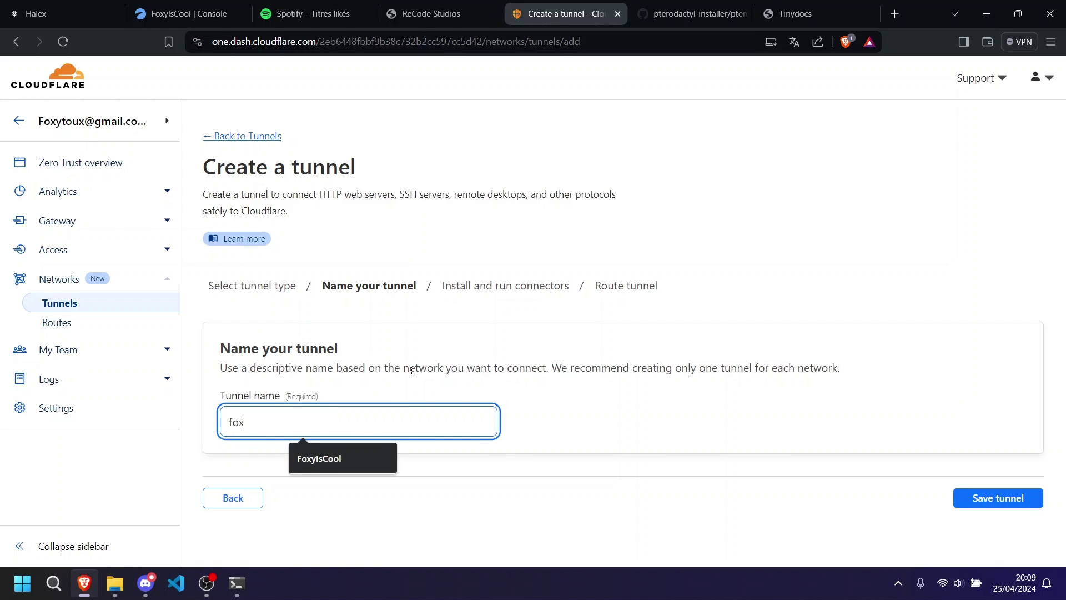
{"action": "left_click", "coordinate": [976, 499]}
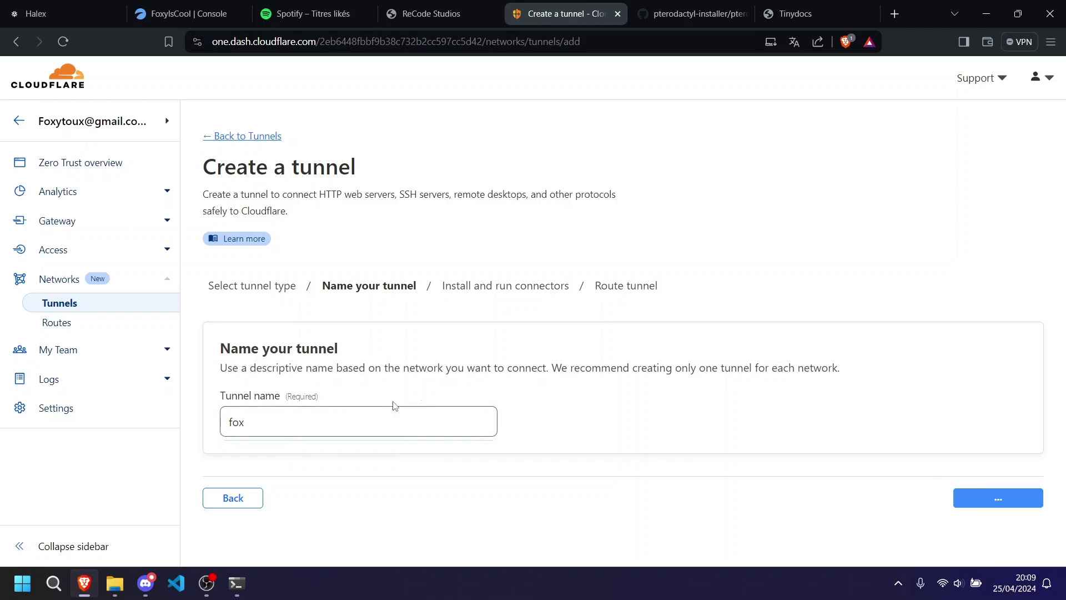
Choose Debian and 64-bit for the connector install command.
{"action": "scroll", "coordinate": [328, 411], "scroll_direction": "down", "scroll_amount": 5}
{"action": "scroll", "coordinate": [322, 400], "scroll_direction": "up", "scroll_amount": 5}
{"action": "left_click", "coordinate": [488, 309]}
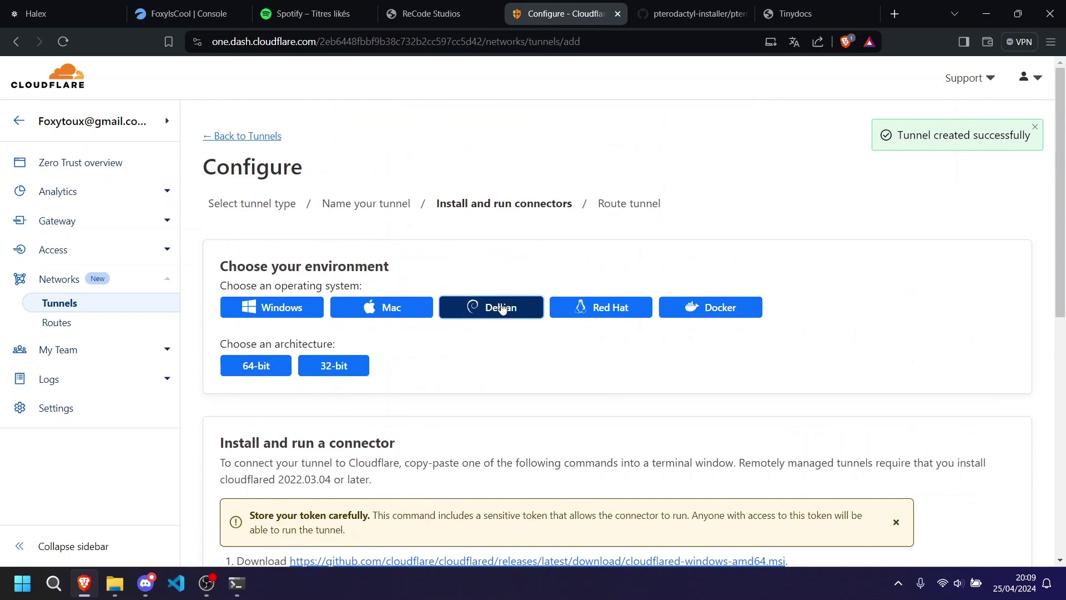
{"action": "left_click", "coordinate": [259, 365]}
{"action": "scroll", "coordinate": [256, 364], "scroll_direction": "down", "scroll_amount": 4}
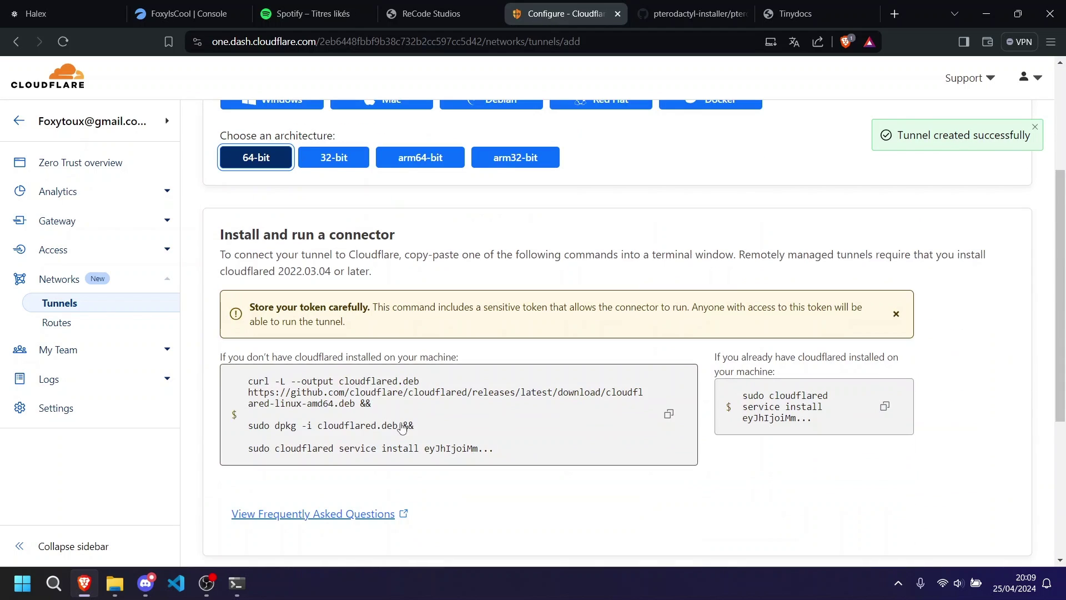
Copy the cloudflared connector install command and run it in the FoxyIsCool server console.
{"action": "left_click", "coordinate": [507, 421]}
{"action": "left_click", "coordinate": [183, 14]}
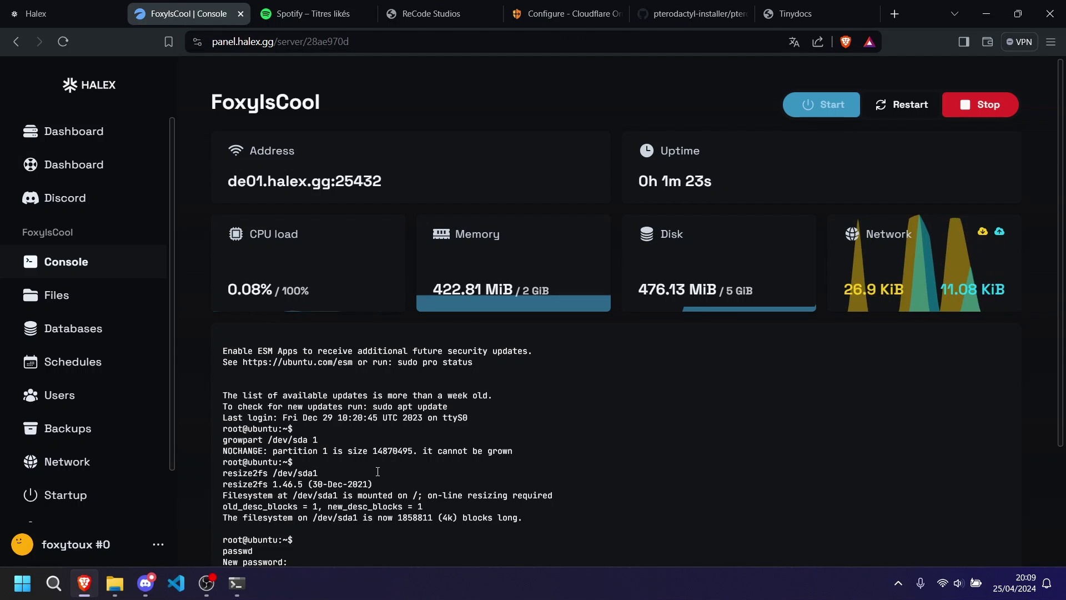
{"action": "key", "text": "ctrl+v"}
{"action": "key", "text": "Return"}
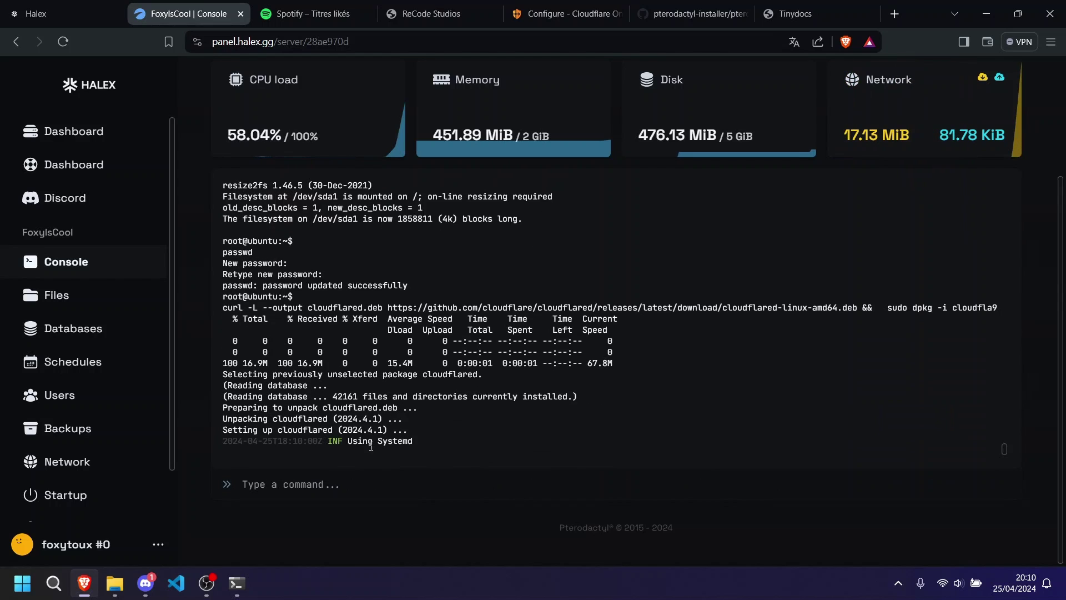
Add public hostname fox on recodestudios.cloud with service HTTPS localhost:443, and save the tunnel.
{"action": "left_click", "coordinate": [572, 13]}
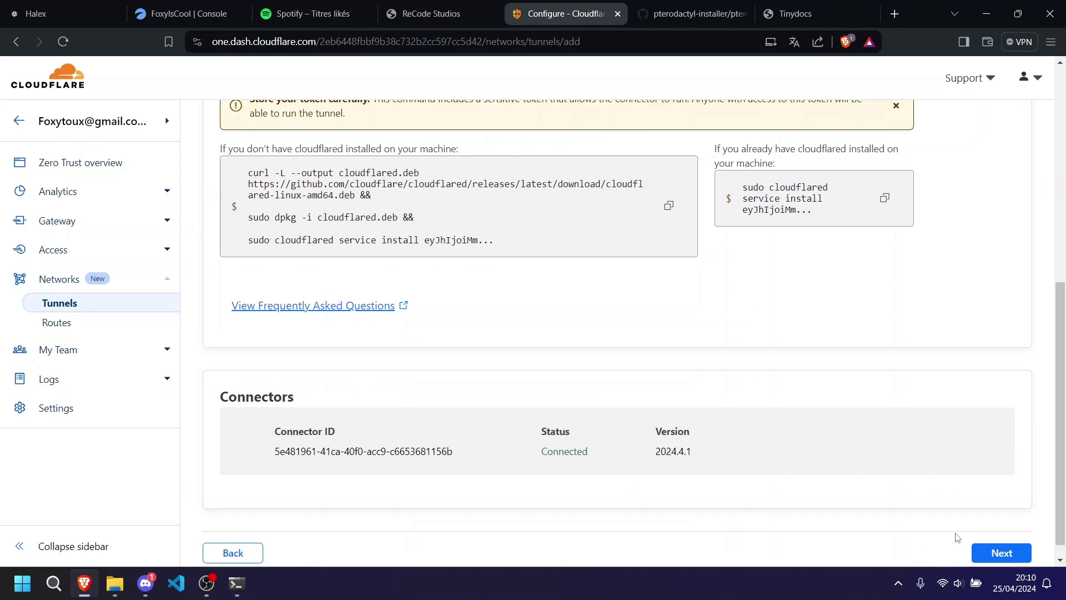
{"action": "left_click", "coordinate": [997, 553]}
{"action": "left_click", "coordinate": [265, 251]}
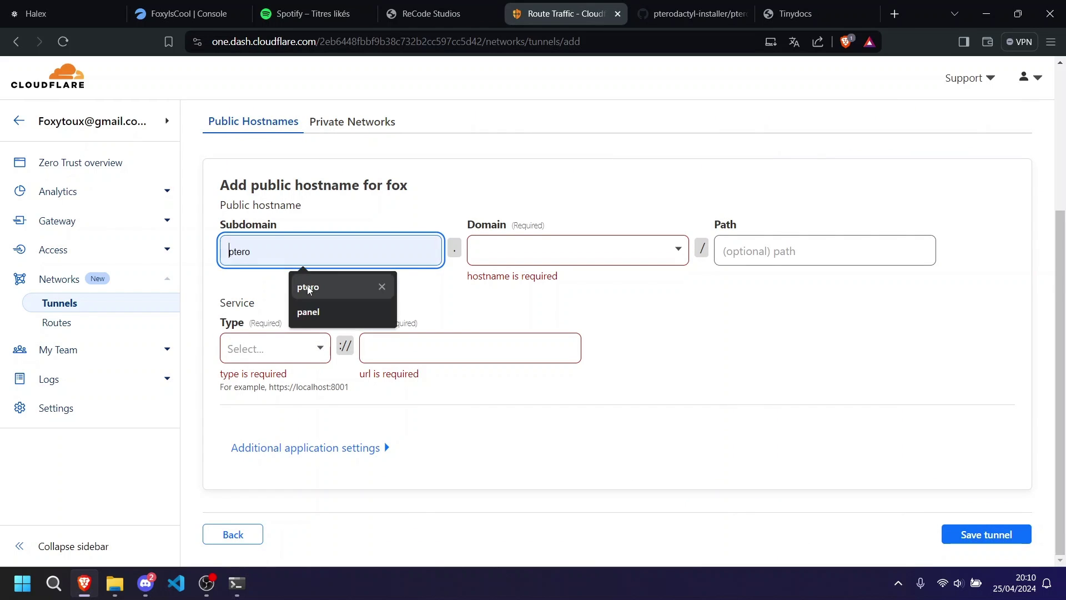
{"action": "type", "text": "fox"}
{"action": "left_click", "coordinate": [547, 245]}
{"action": "left_click", "coordinate": [528, 290]}
{"action": "left_click", "coordinate": [523, 285]}
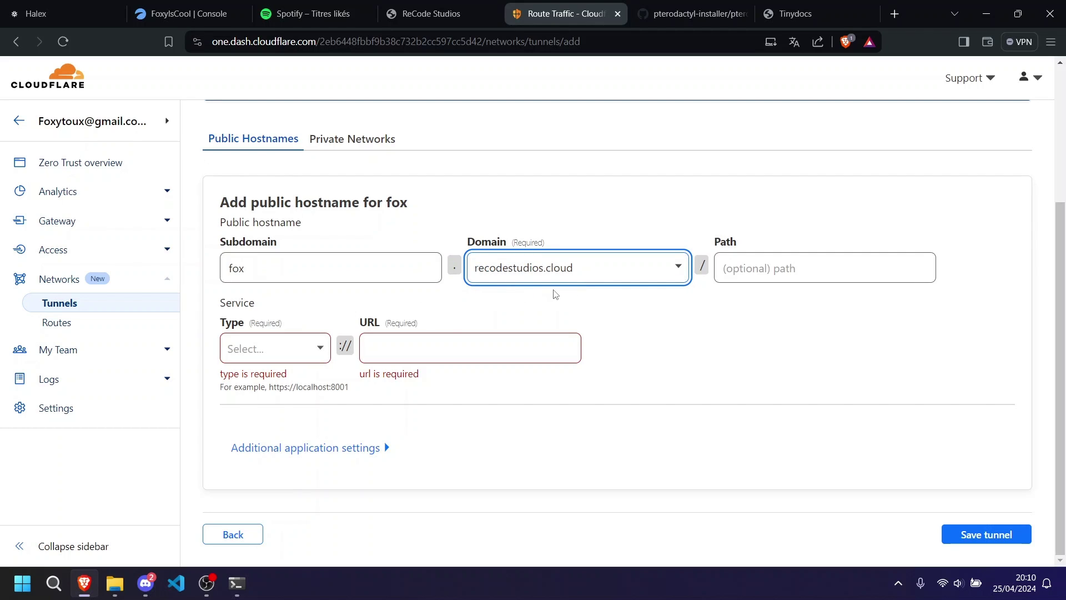
{"action": "left_click", "coordinate": [276, 348]}
{"action": "left_click", "coordinate": [282, 410]}
{"action": "left_click", "coordinate": [464, 348]}
{"action": "left_click", "coordinate": [466, 396]}
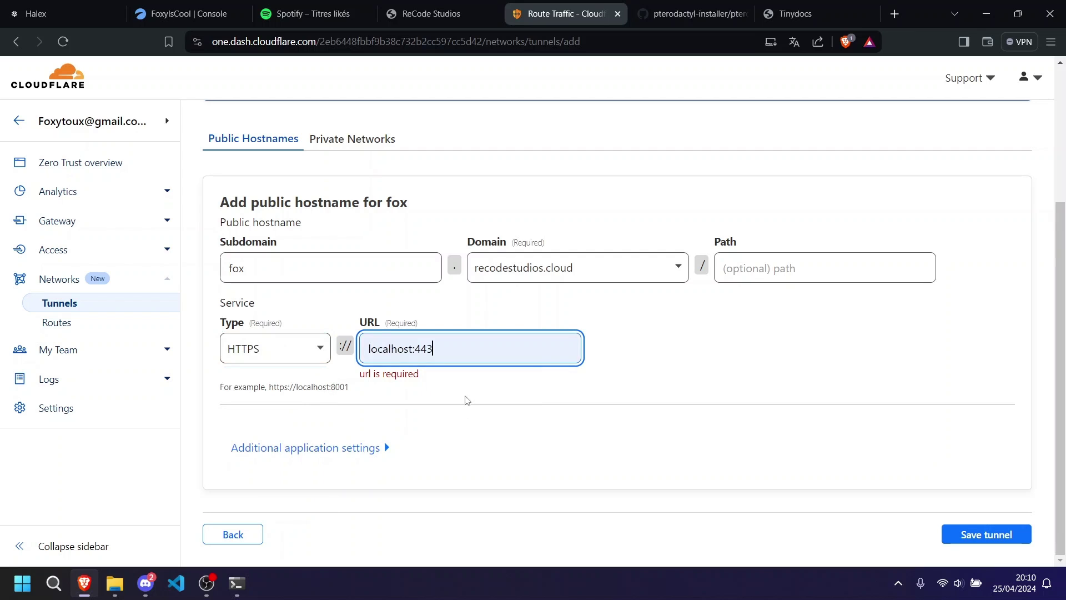
{"action": "left_click", "coordinate": [967, 533]}
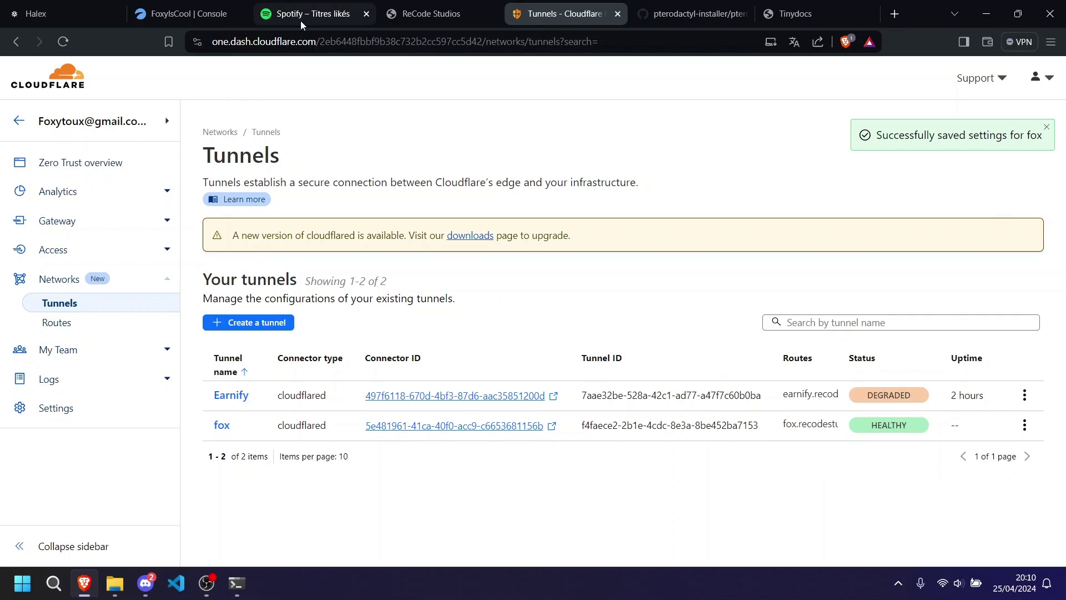
Copy the pterodactyl-installer bash command from GitHub and run it in the SSH terminal.
{"action": "left_click", "coordinate": [694, 13]}
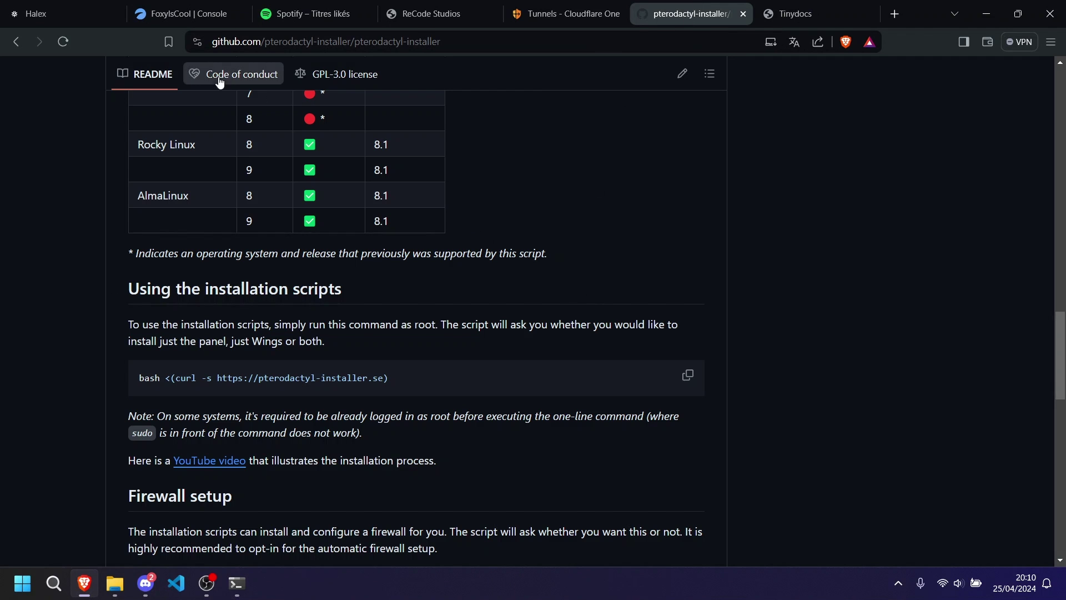
{"action": "left_click", "coordinate": [688, 375]}
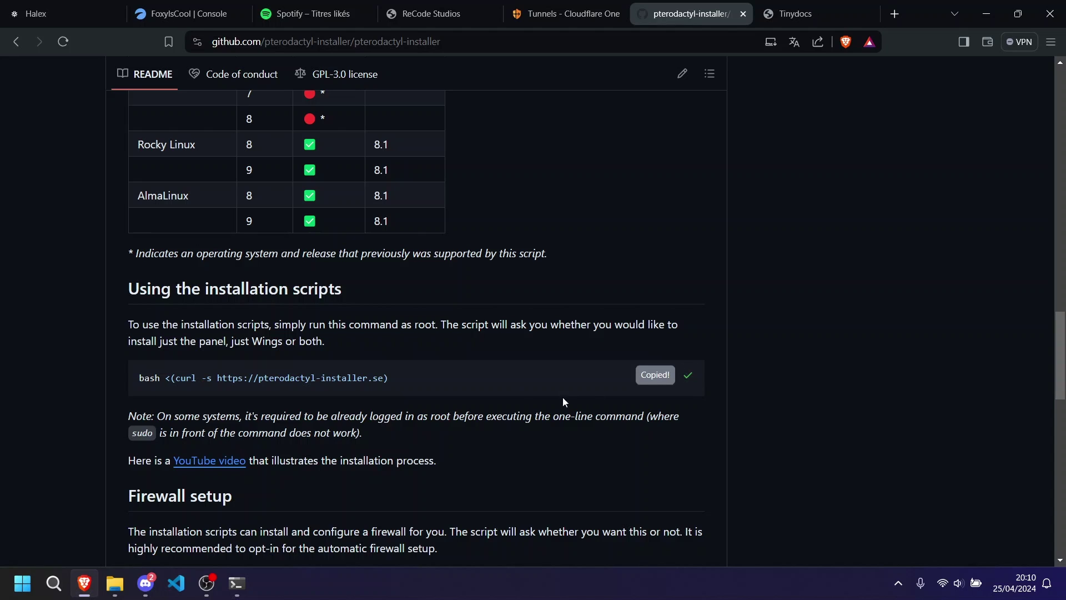
{"action": "left_click", "coordinate": [237, 583]}
{"action": "key", "text": "ctrl+v"}
{"action": "key", "text": "Return"}
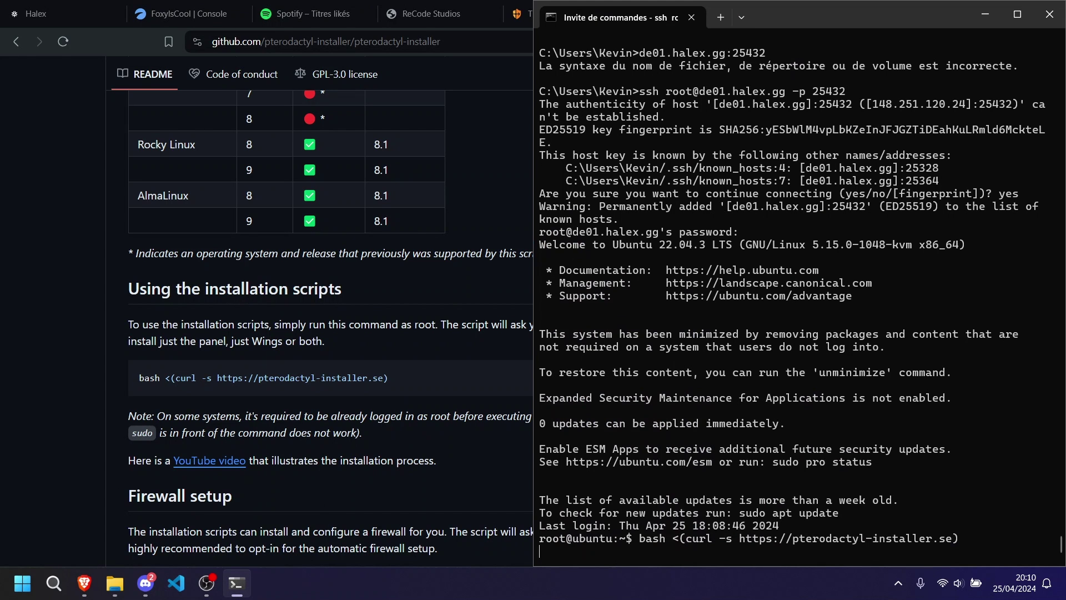
Choose the panel-only install (0) and set the timezone to Europe/Paris.
{"action": "type", "text": "0"}
{"action": "key", "text": "Return"}
{"action": "key", "text": "Return"}
{"action": "key", "text": "Return"}
{"action": "key", "text": "Return"}
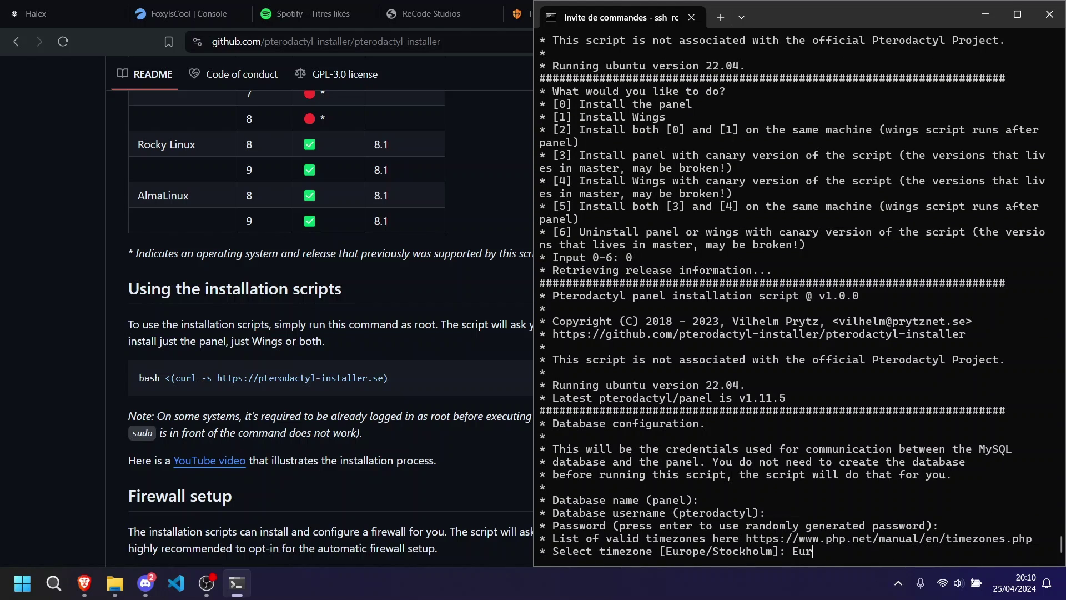
{"action": "type", "text": "Europe/Paris"}
{"action": "key", "text": "Return"}
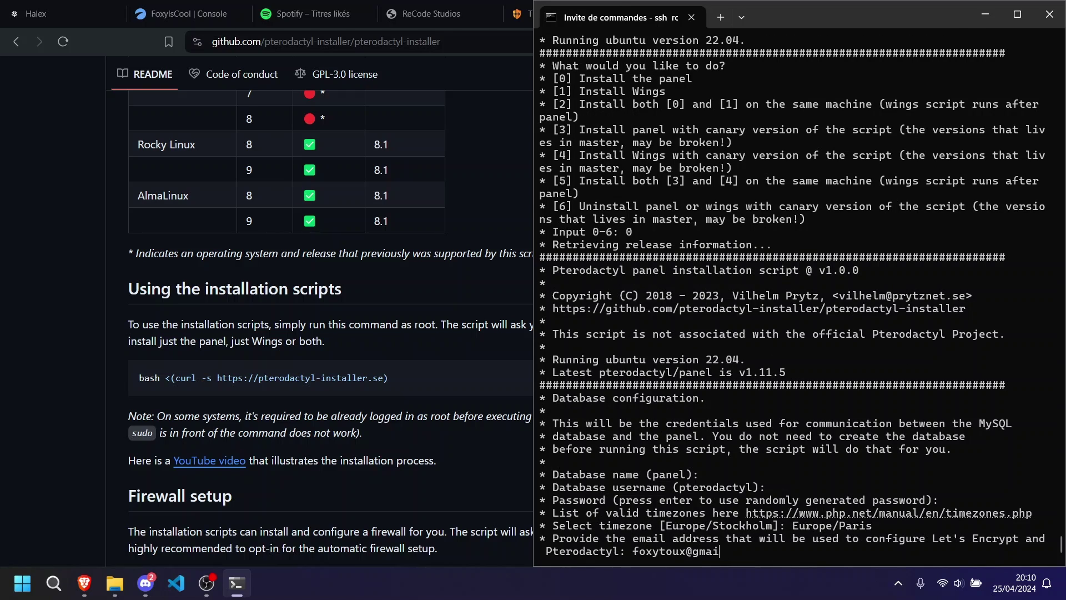
Enter the Let's Encrypt and admin e-mail addresses, admin username, first and last name, and password.
{"action": "key", "text": "Return"}
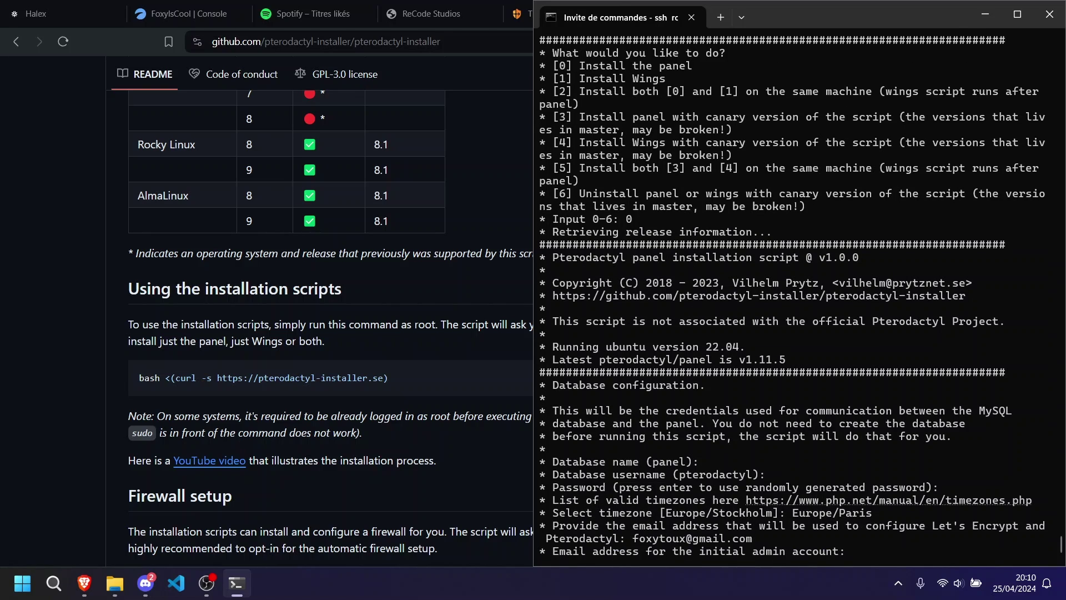
{"action": "key", "text": "Return"}
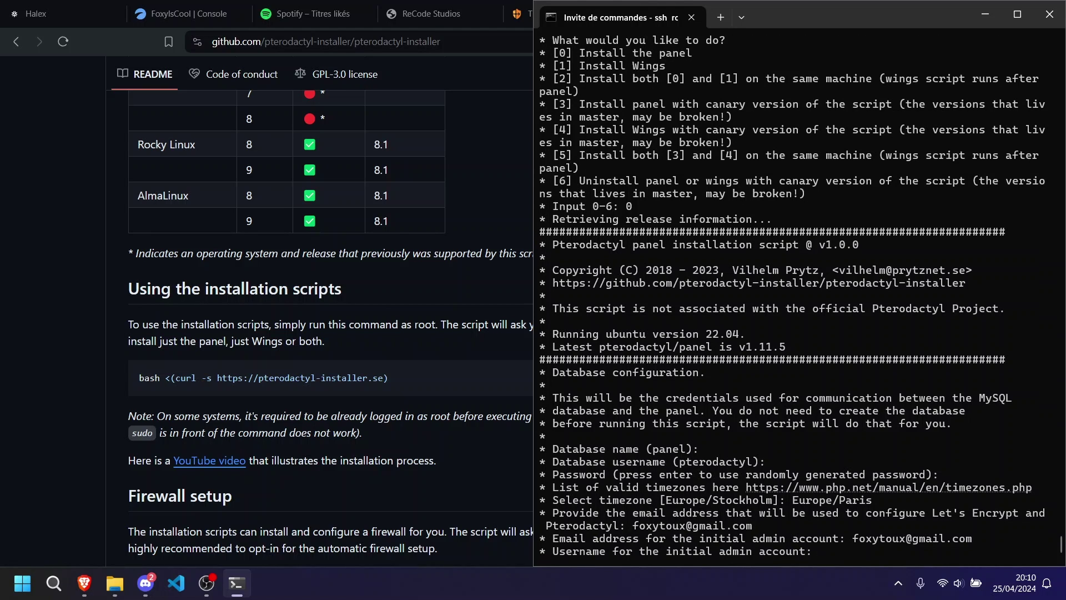
{"action": "type", "text": "fox"}
{"action": "key", "text": "Return"}
{"action": "type", "text": "fox"}
{"action": "key", "text": "Return"}
{"action": "type", "text": "fox"}
{"action": "key", "text": "Return"}
{"action": "type", "text": "fox"}
{"action": "key", "text": "Return"}
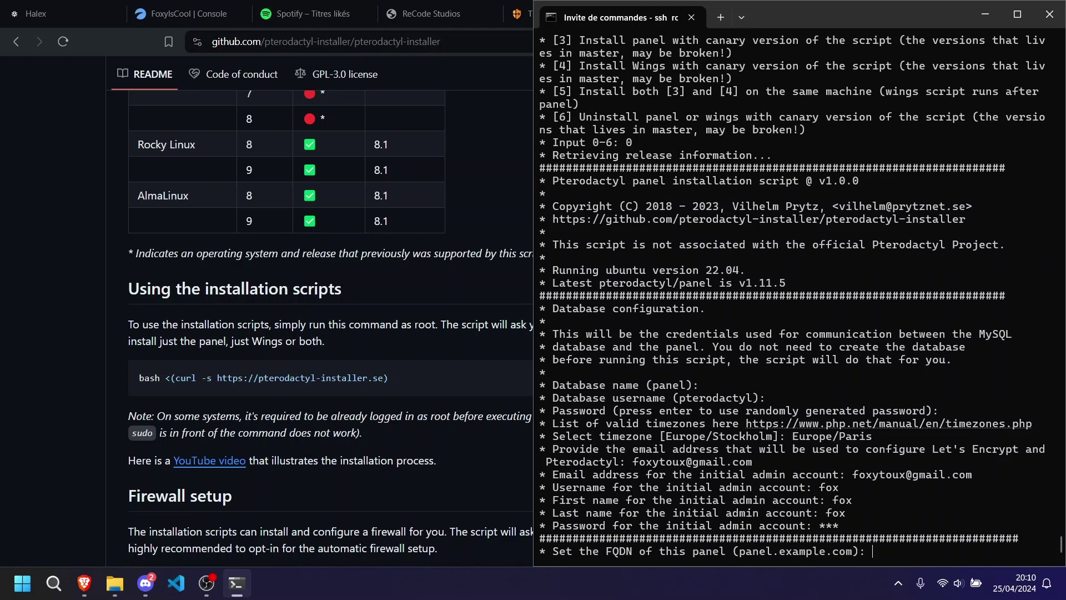
Set the panel FQDN to fox.recodestudios.cloud and enable automatic UFW firewall configuration.
{"action": "type", "text": "fox.recode"}
{"action": "key", "text": "BackSpace"}
{"action": "key", "text": "BackSpace"}
{"action": "key", "text": "BackSpace"}
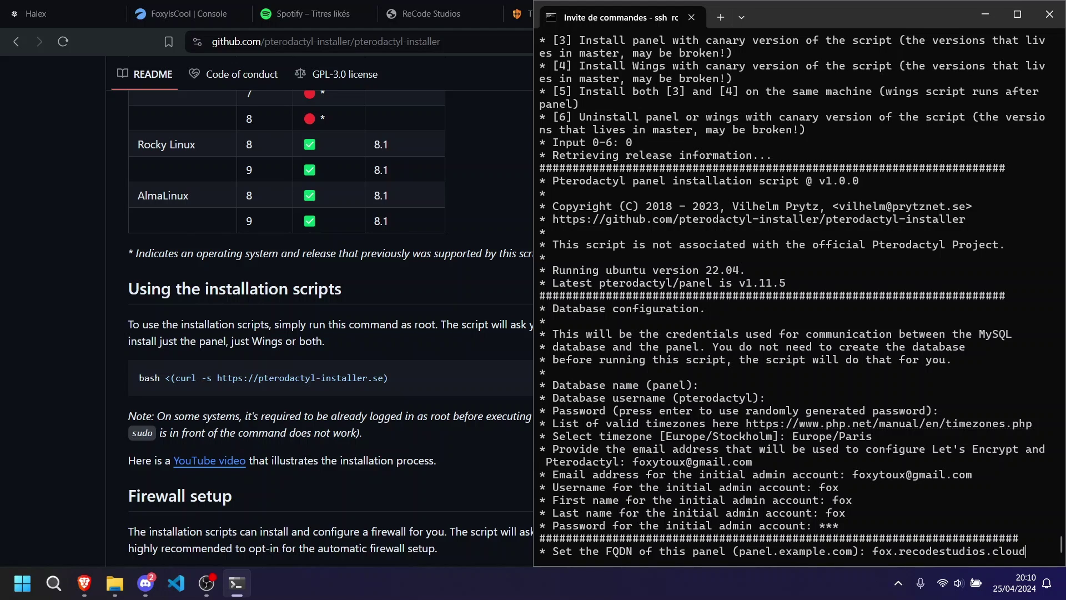
{"action": "key", "text": "Return"}
{"action": "type", "text": "y"}
{"action": "key", "text": "Return"}
Enable Let's Encrypt HTTPS, allow the IP check, proceed past the DNS mismatch, and start installing.
{"action": "type", "text": "y"}
{"action": "key", "text": "Return"}
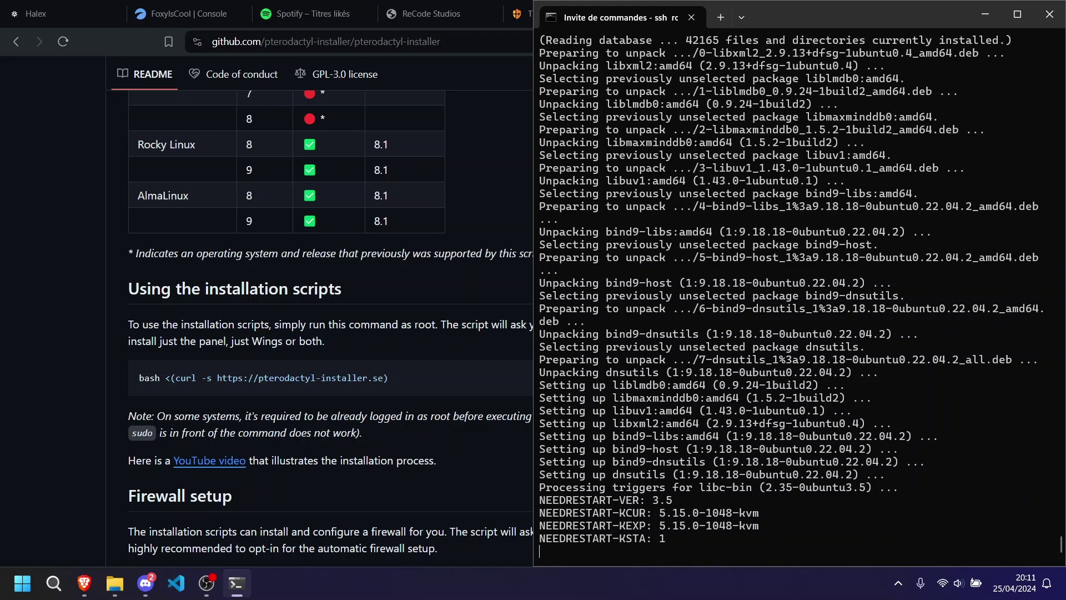
{"action": "type", "text": "y"}
{"action": "key", "text": "Return"}
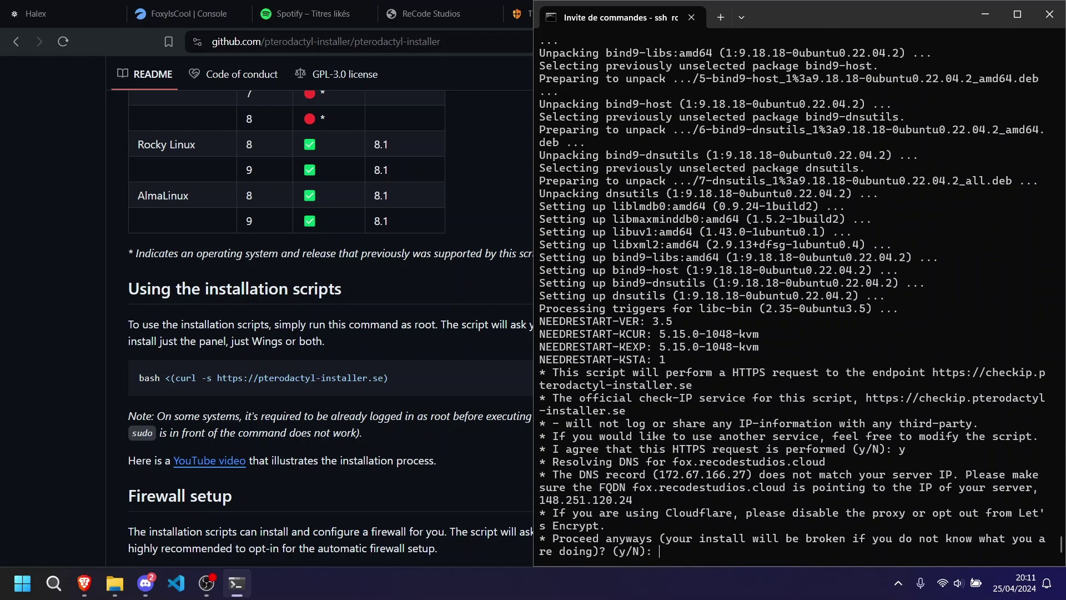
{"action": "type", "text": "y"}
{"action": "key", "text": "Return"}
{"action": "type", "text": "y"}
{"action": "key", "text": "Return"}
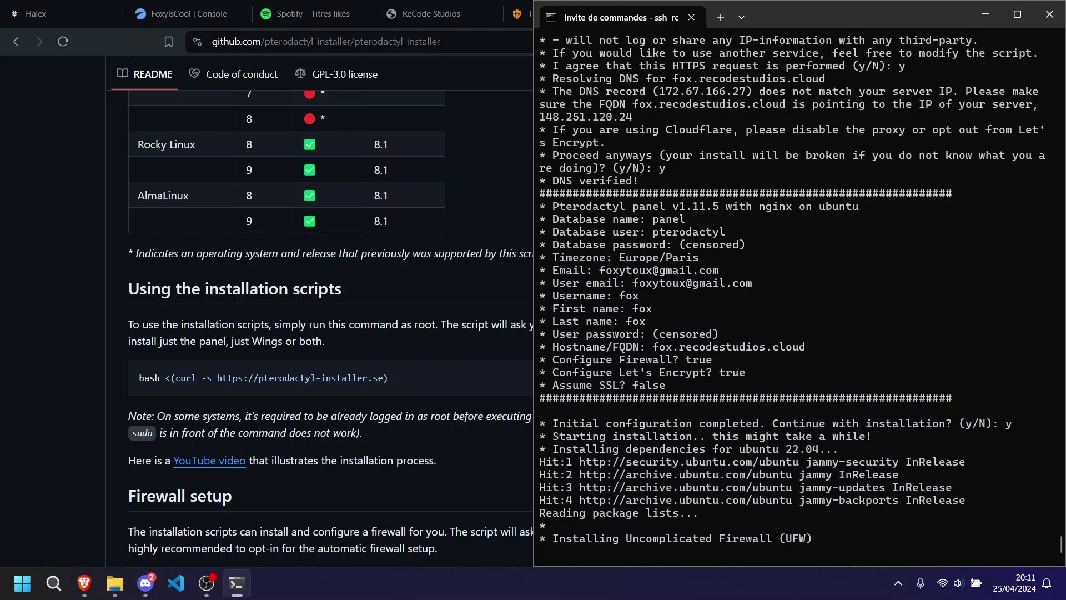
Load fox.recodestudios.cloud in a new browser tab, getting a 502 Bad gateway, and dismiss translation.
{"action": "left_click", "coordinate": [438, 281]}
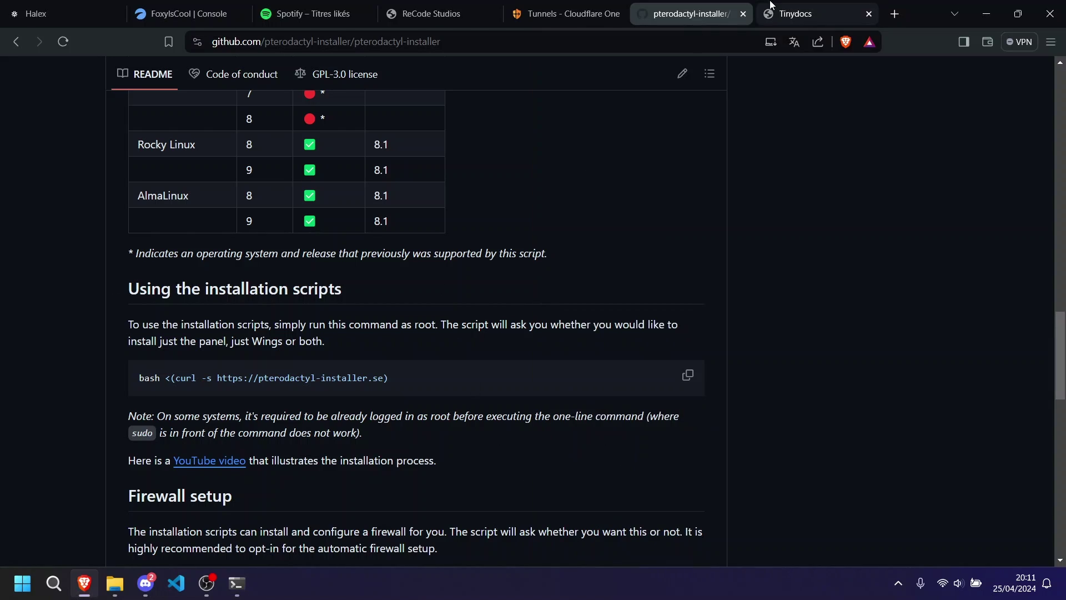
{"action": "left_click", "coordinate": [563, 14]}
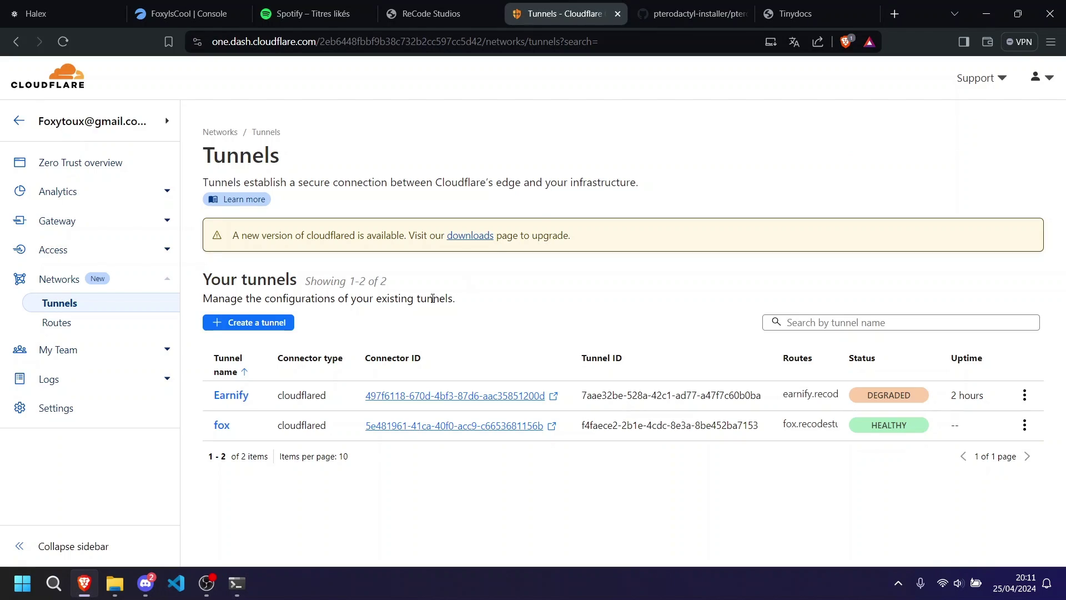
{"action": "left_click", "coordinate": [894, 14]}
{"action": "type", "text": "fox"}
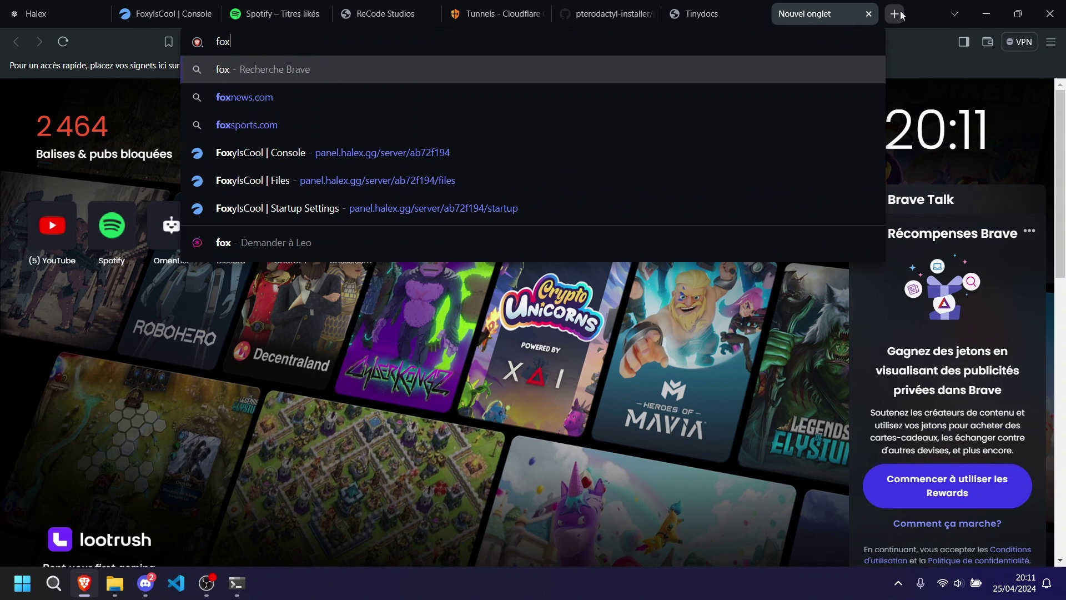
{"action": "type", "text": ".recodestu"}
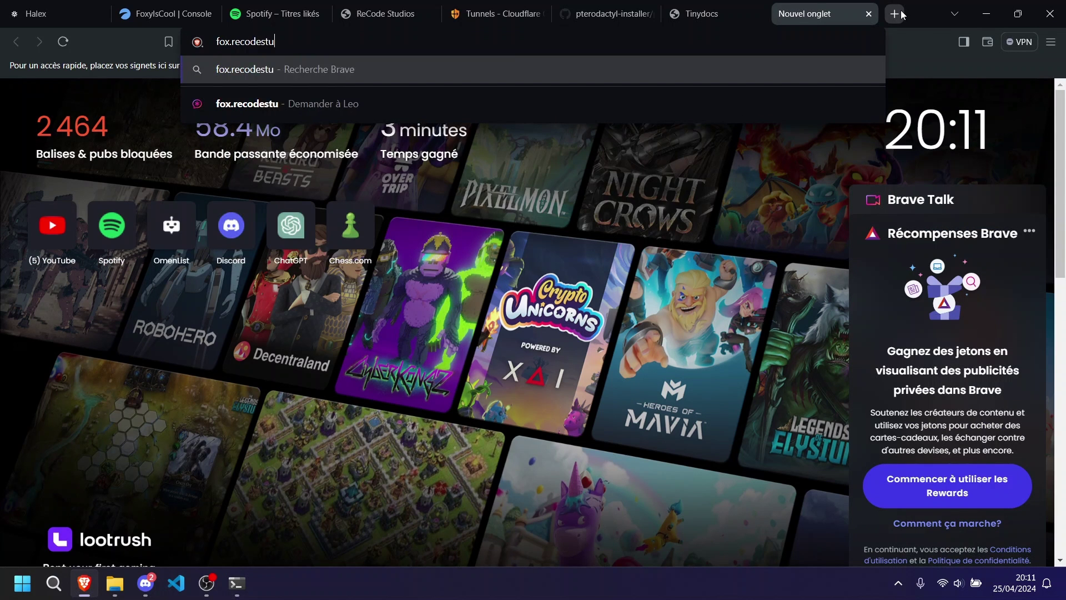
{"action": "type", "text": "dios.cloud"}
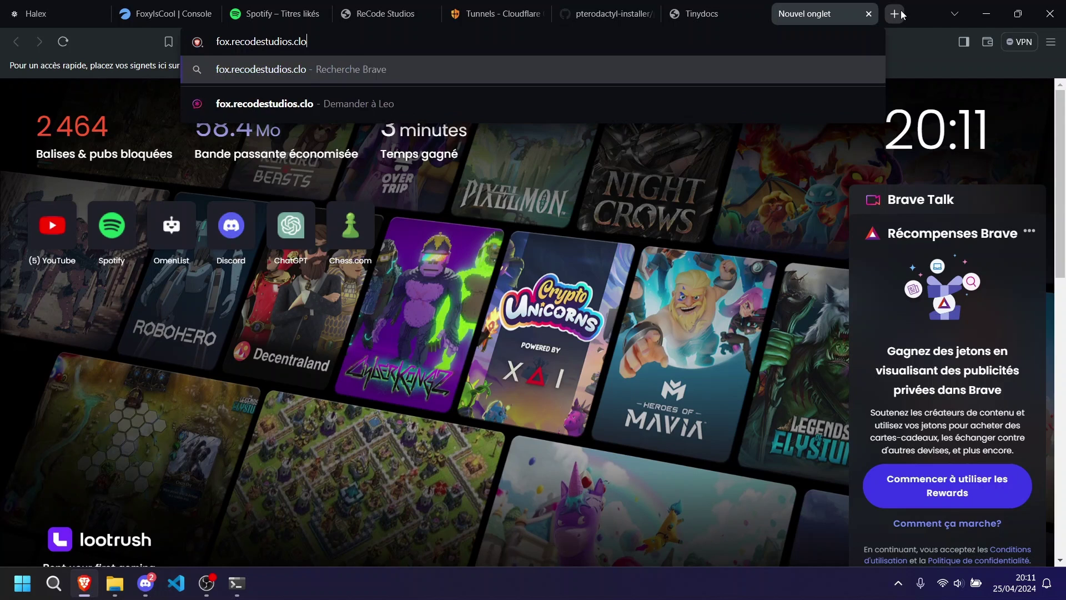
{"action": "key", "text": "Return"}
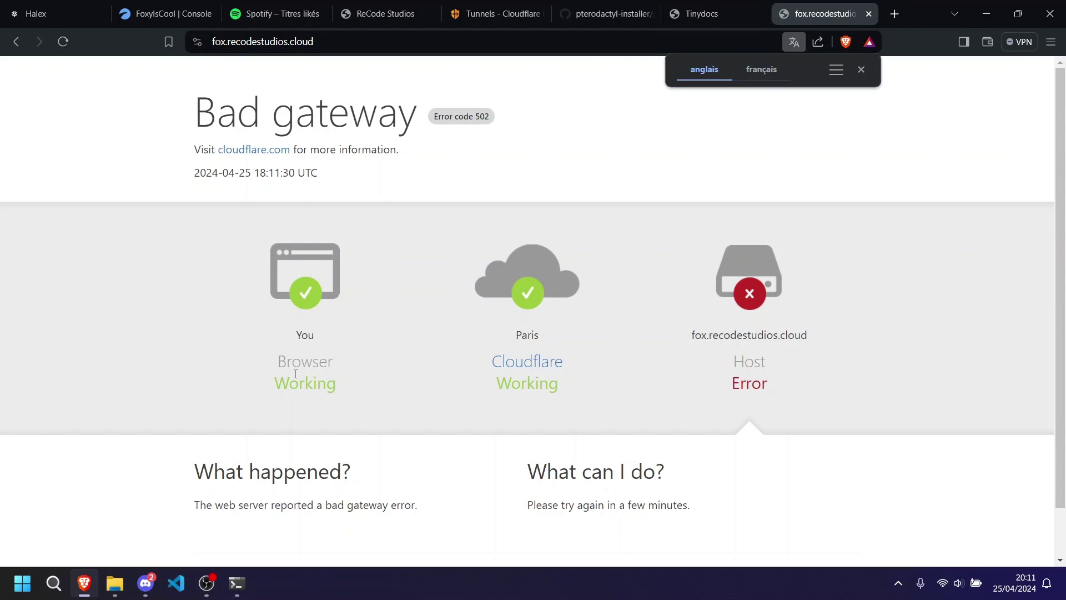
{"action": "left_click", "coordinate": [709, 365]}
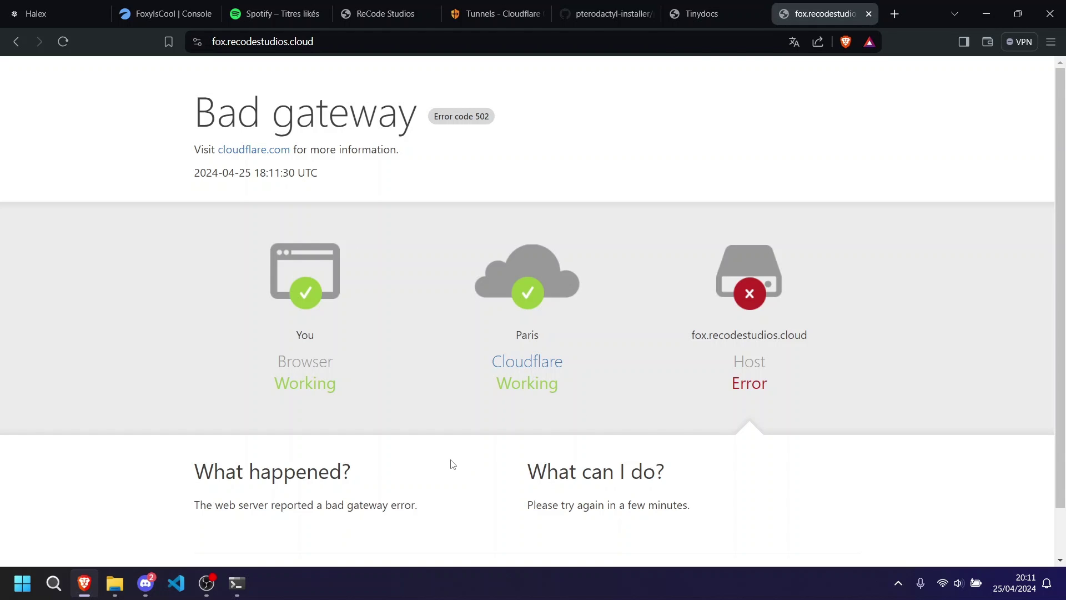
Check the installer's progress in the terminal window.
{"action": "left_click", "coordinate": [236, 583]}
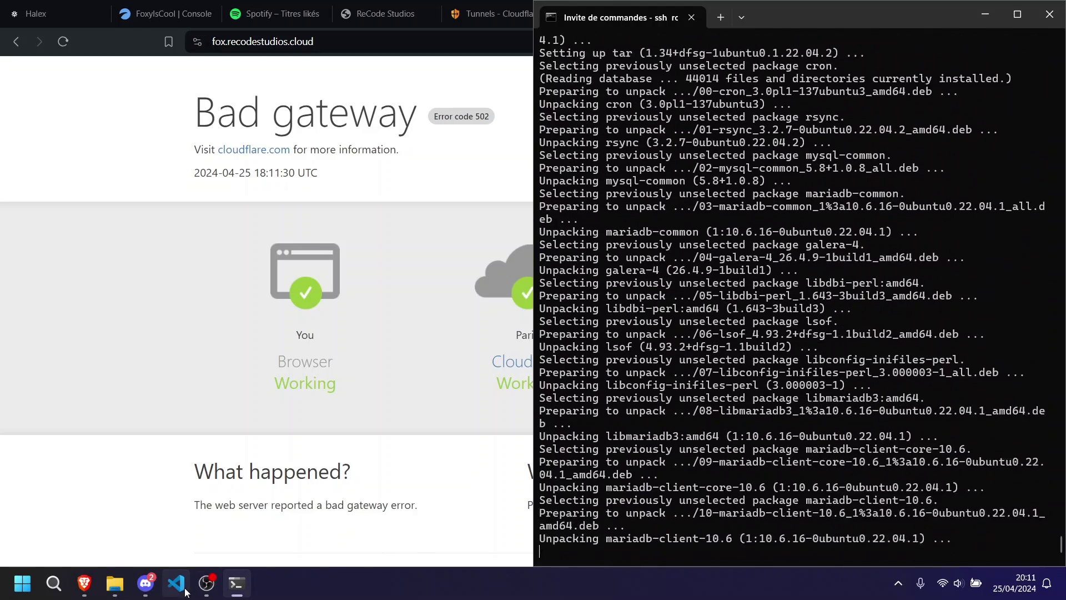
{"action": "left_click", "coordinate": [206, 583]}
{"action": "left_click", "coordinate": [951, 432]}
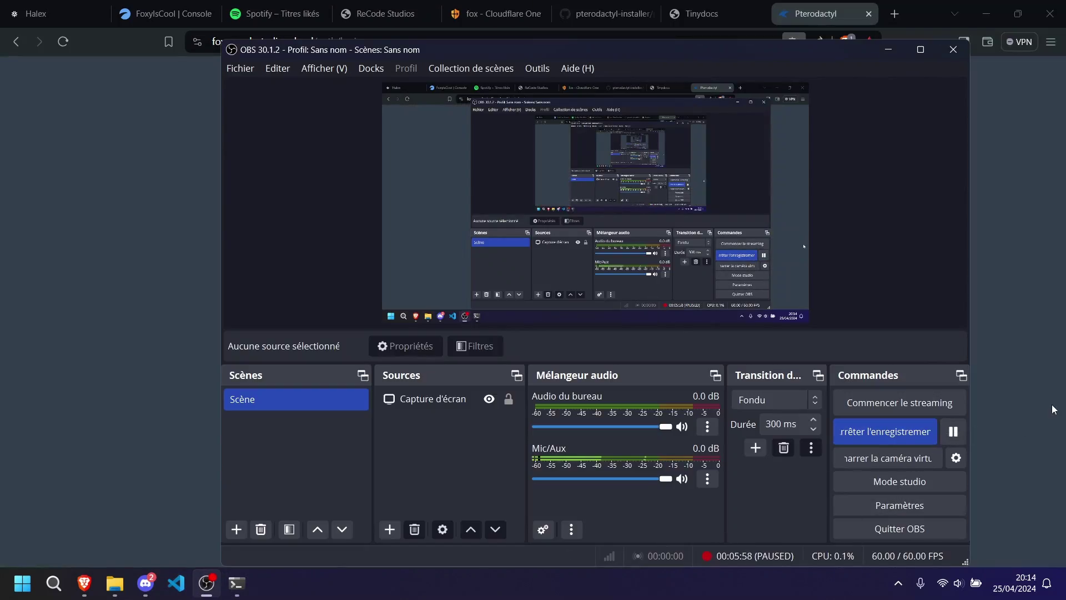
{"action": "left_click", "coordinate": [889, 49]}
Open the fox.recodestudios.cloud hostname configuration and keep the service as HTTP localhost:80.
{"action": "left_click", "coordinate": [496, 13]}
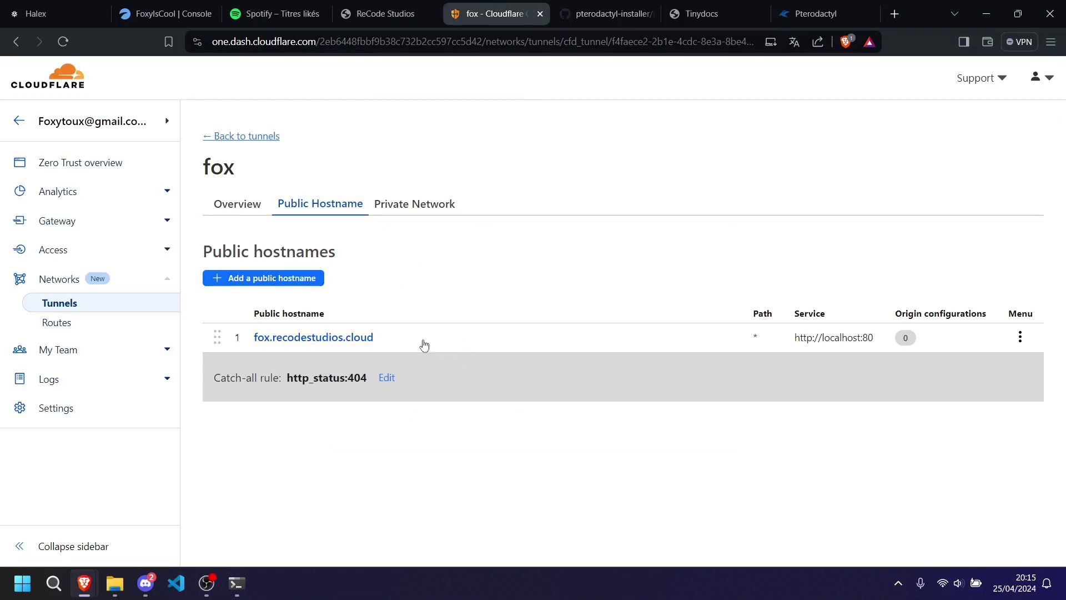
{"action": "left_click", "coordinate": [350, 338]}
{"action": "left_click", "coordinate": [808, 153]}
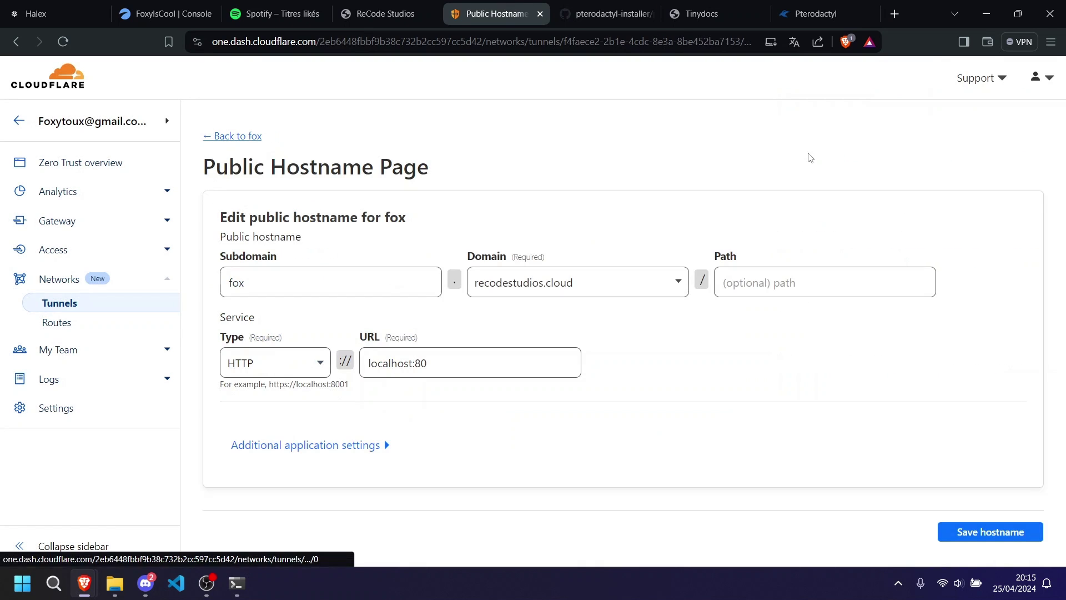
{"action": "left_click", "coordinate": [258, 366]}
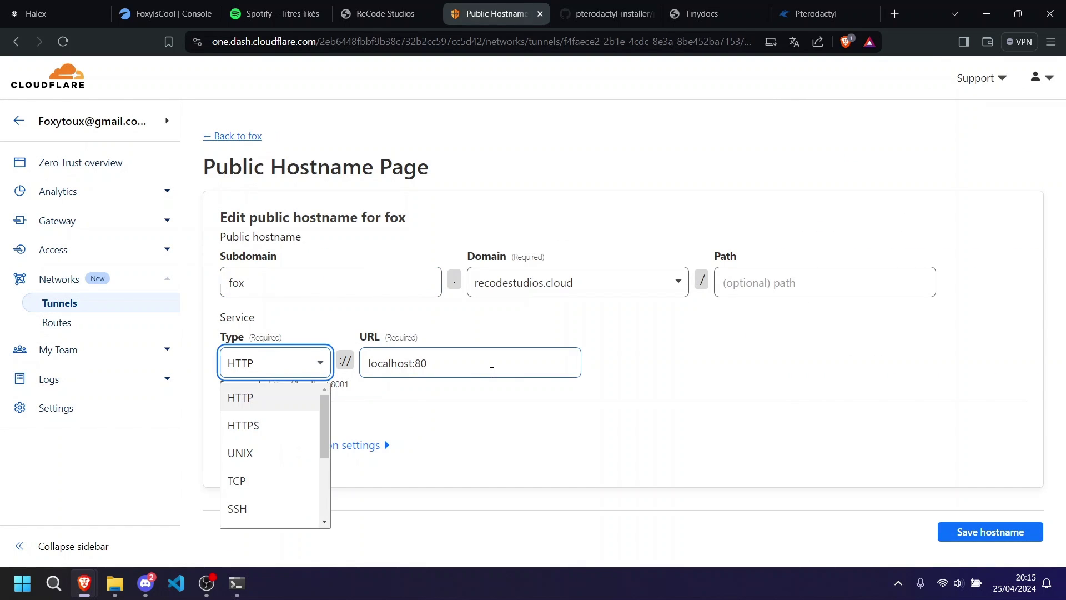
{"action": "left_click", "coordinate": [493, 372]}
Log in to the Pterodactyl panel with the admin username and password, declining to save the password.
{"action": "left_click", "coordinate": [795, 5]}
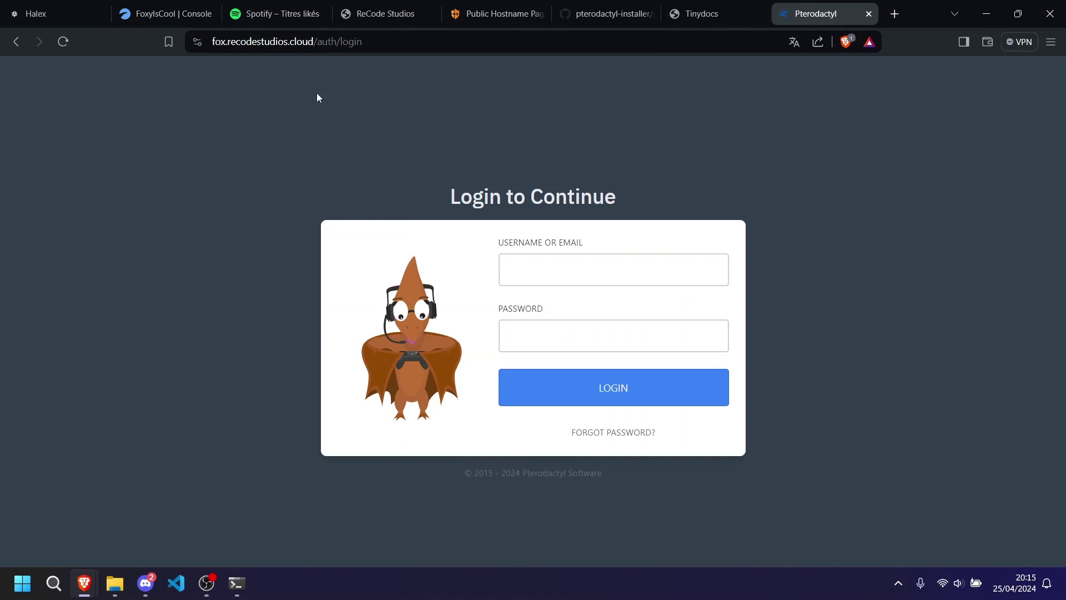
{"action": "left_click", "coordinate": [197, 41]}
{"action": "left_click", "coordinate": [573, 265]}
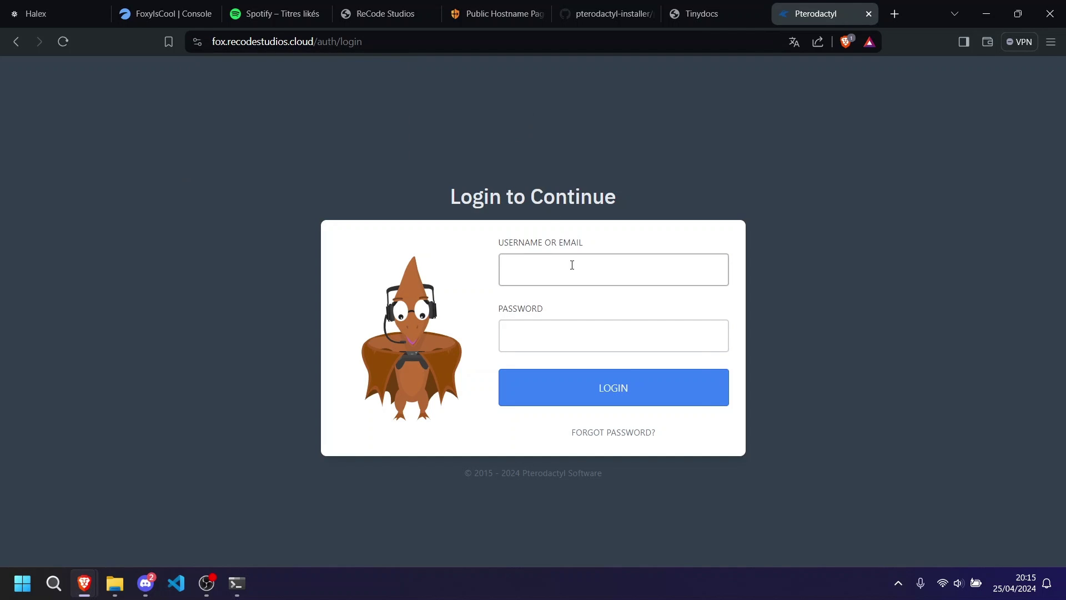
{"action": "left_click", "coordinate": [572, 265]}
{"action": "type", "text": "fox"}
{"action": "left_click", "coordinate": [529, 336]}
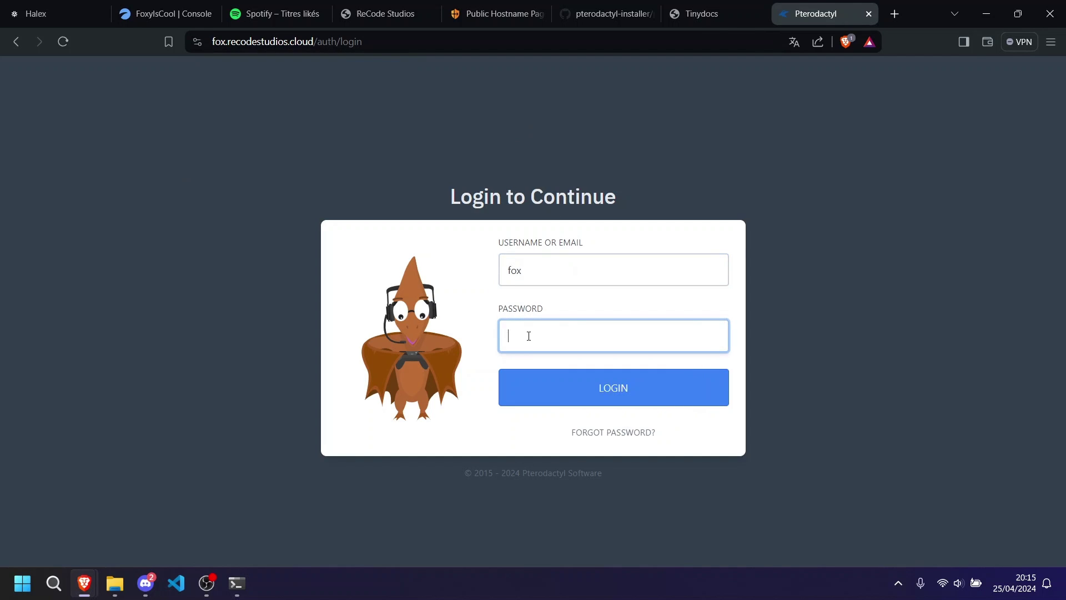
{"action": "type", "text": "fox"}
{"action": "key", "text": "Return"}
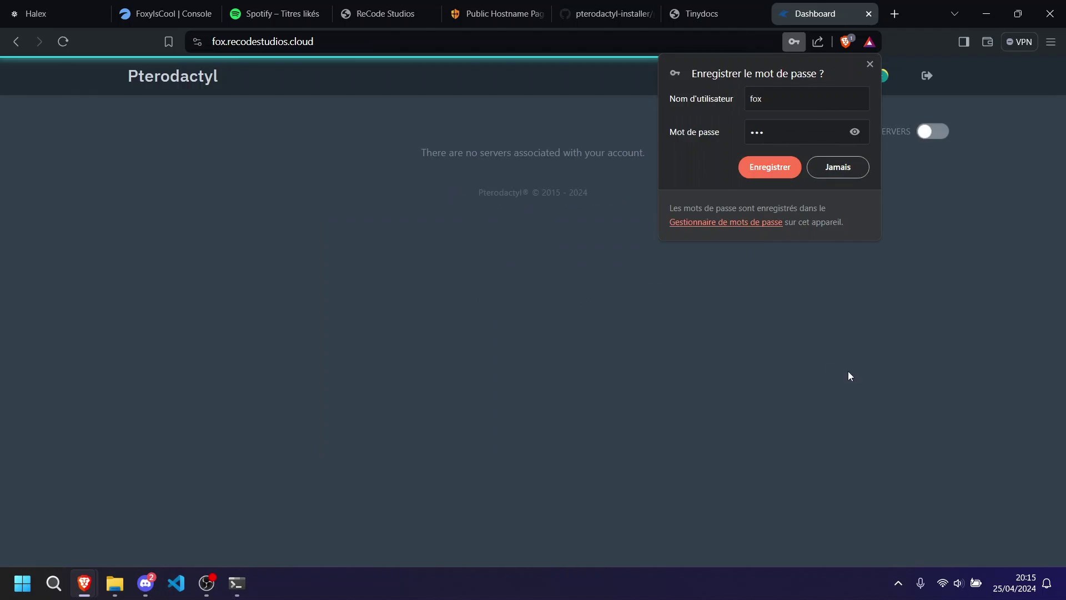
{"action": "left_click", "coordinate": [870, 64]}
In the admin area, review Locations and Databases, open Node 1's allocations, then show Discord's Halex #general.
{"action": "left_click", "coordinate": [841, 76]}
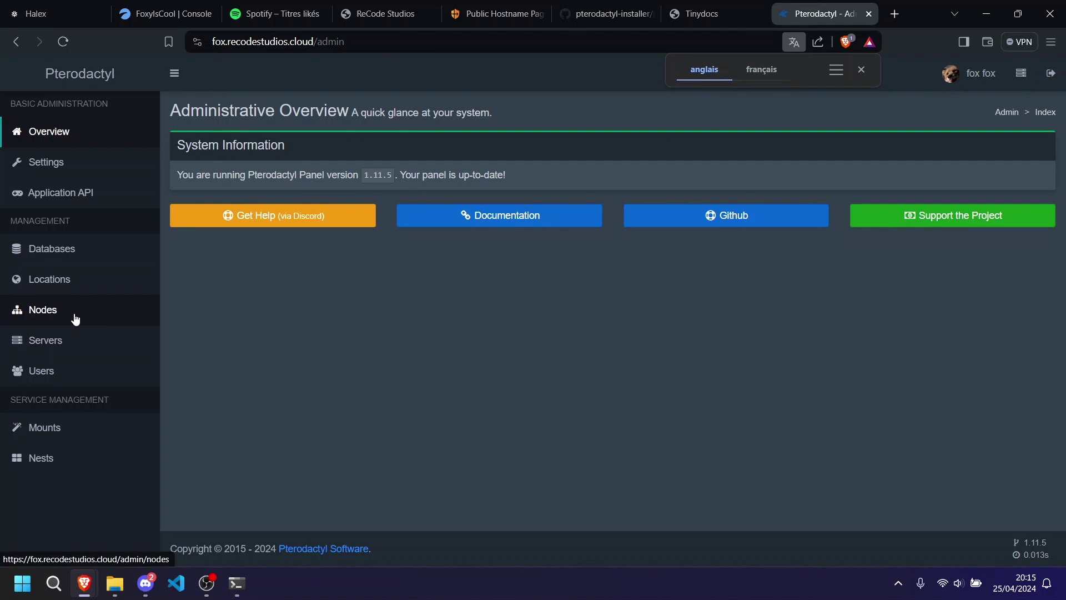
{"action": "left_click", "coordinate": [75, 287]}
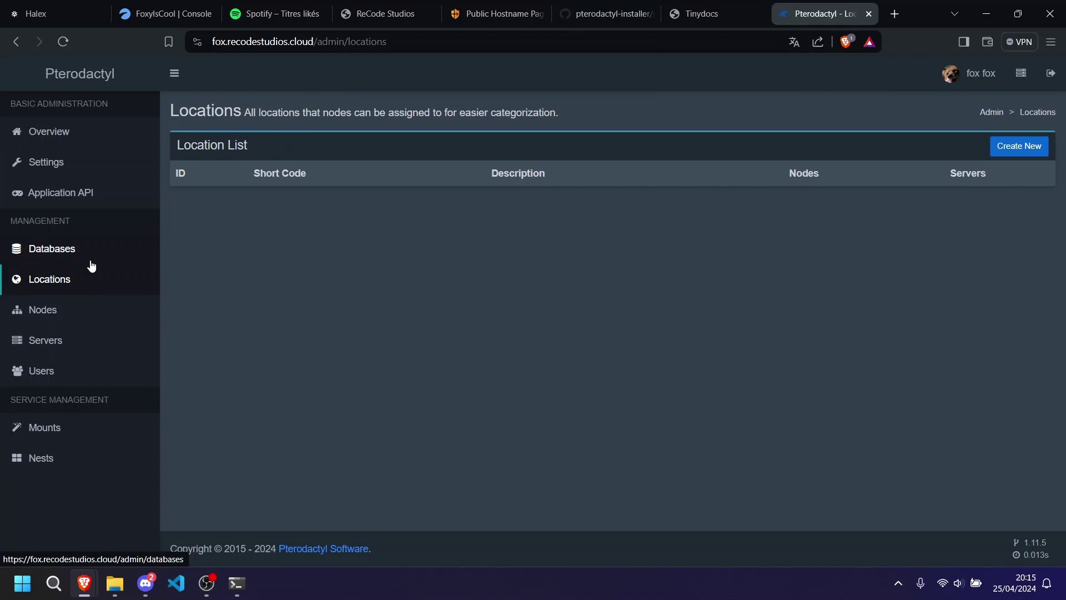
{"action": "left_click", "coordinate": [92, 267]}
{"action": "left_click", "coordinate": [88, 285]}
{"action": "left_click", "coordinate": [88, 254]}
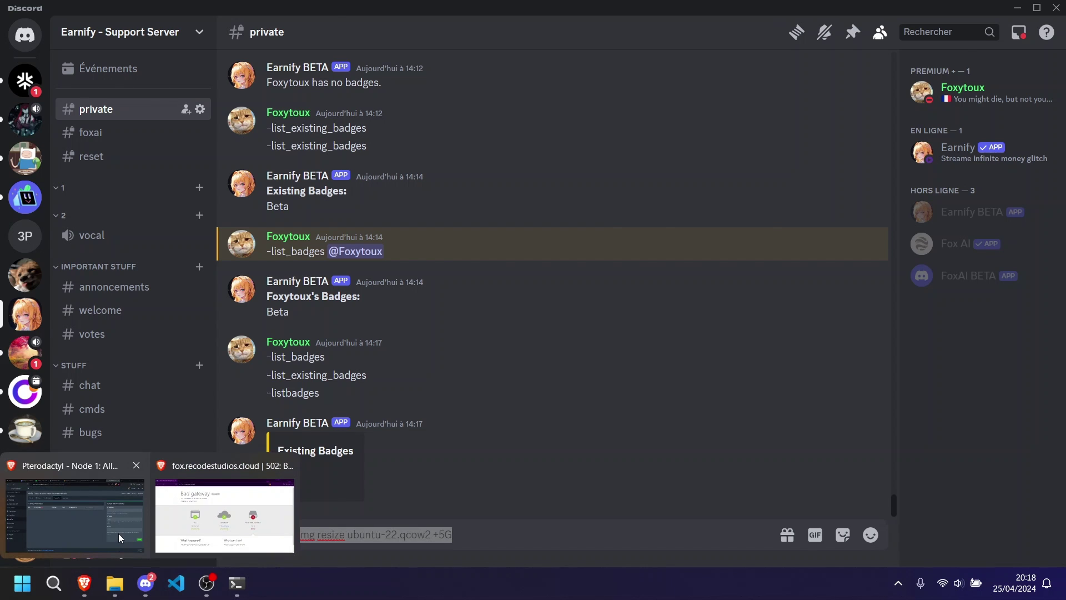
{"action": "left_click", "coordinate": [119, 533]}
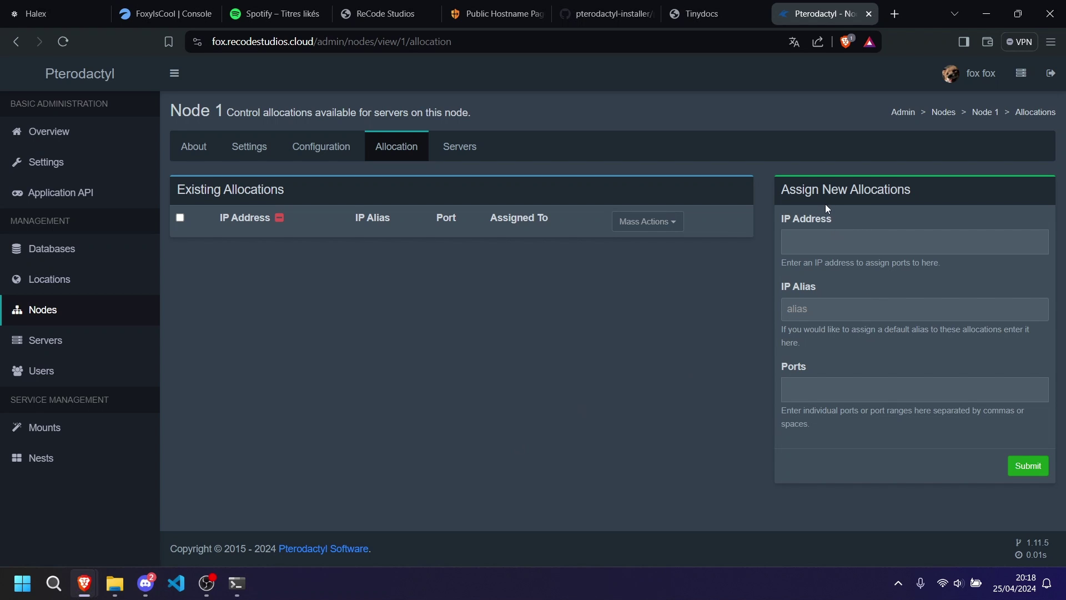
{"action": "left_click_drag", "start_coordinate": [783, 185], "coordinate": [908, 196]}
{"action": "left_click", "coordinate": [146, 584]}
{"action": "left_click", "coordinate": [17, 97]}
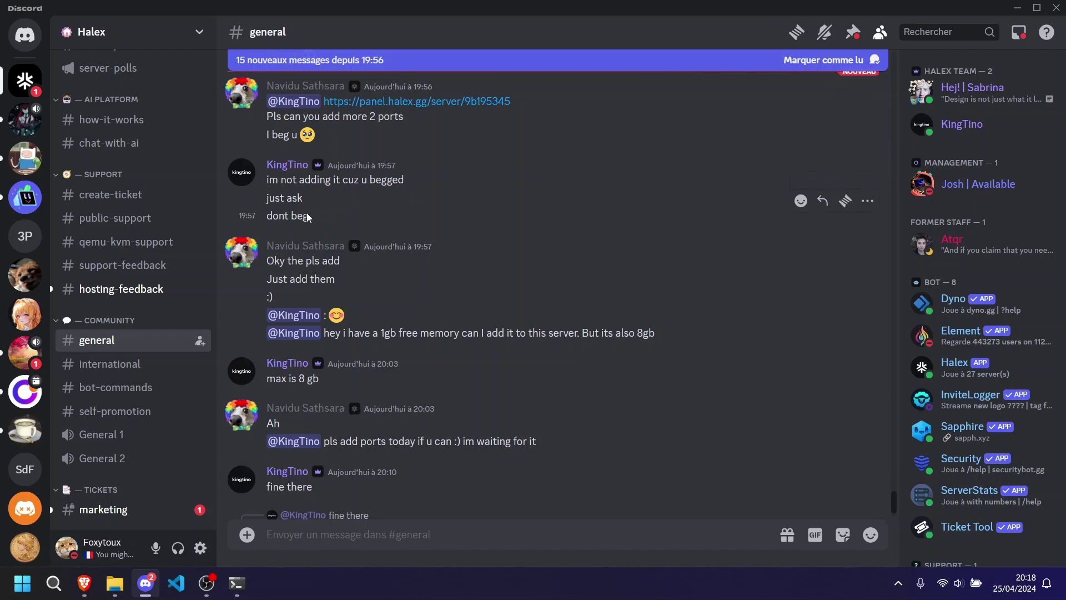
Switch back from Discord to the Pterodactyl Node 1 allocation page in Brave.
{"action": "mouse_move", "coordinate": [85, 583]}
{"action": "left_click", "coordinate": [148, 535]}
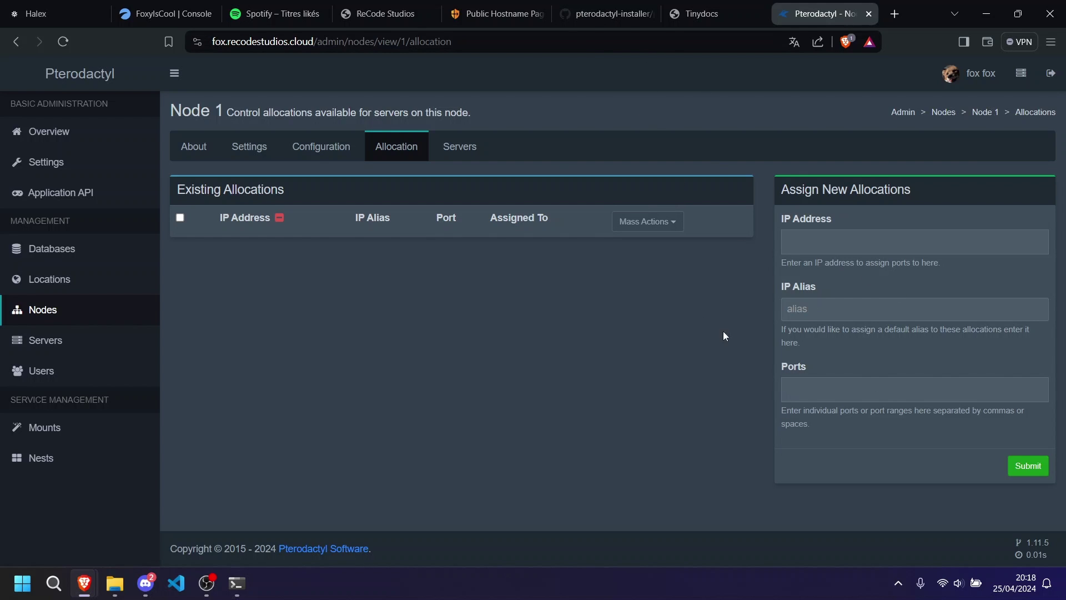
Check the node configuration output in the terminal, then load the panel home at fox.recodestudios.cloud/.
{"action": "left_click", "coordinate": [236, 582]}
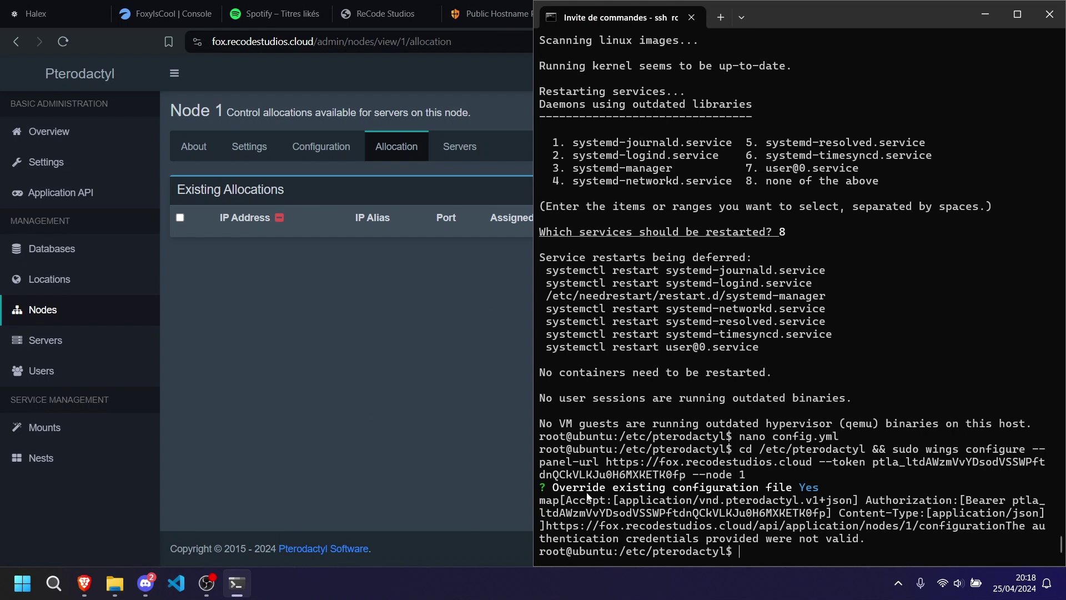
{"action": "left_click", "coordinate": [328, 373]}
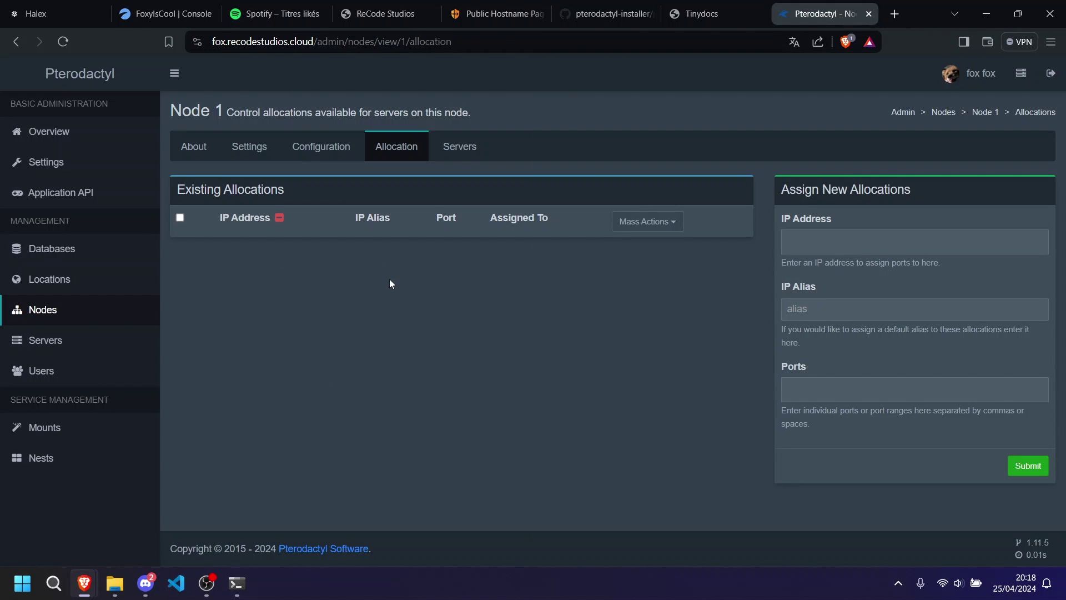
{"action": "left_click", "coordinate": [264, 41]}
{"action": "left_click", "coordinate": [265, 42]}
{"action": "left_click_drag", "start_coordinate": [348, 41], "coordinate": [562, 54]}
{"action": "key", "text": "BackSpace"}
{"action": "key", "text": "Return"}
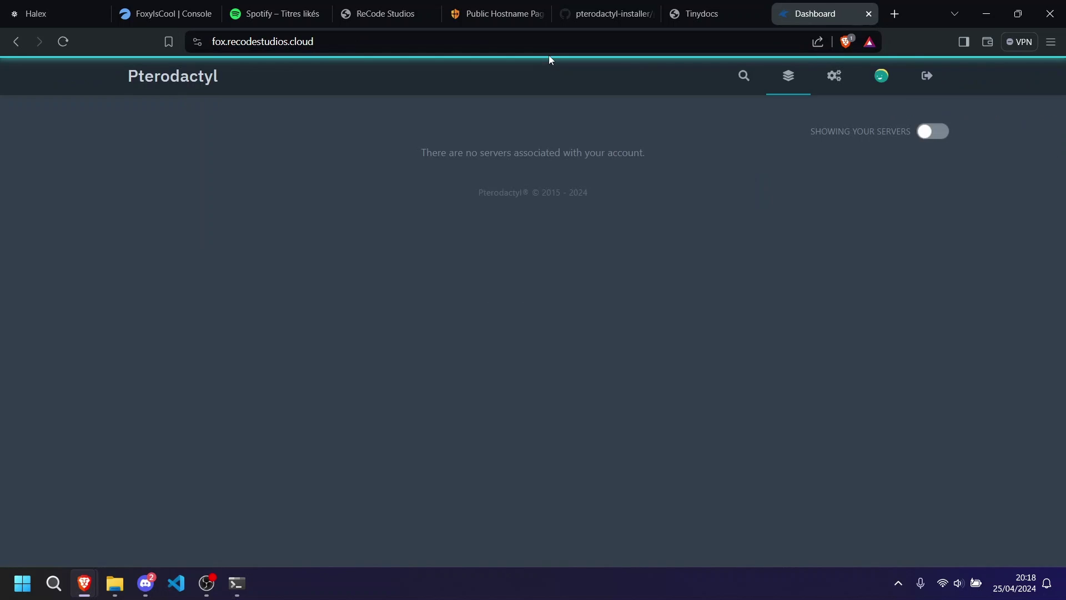
Confirm the dashboard lists no servers, then switch to the Halex Credentials page.
{"action": "left_click_drag", "start_coordinate": [418, 154], "coordinate": [644, 153]}
{"action": "left_click", "coordinate": [649, 153]}
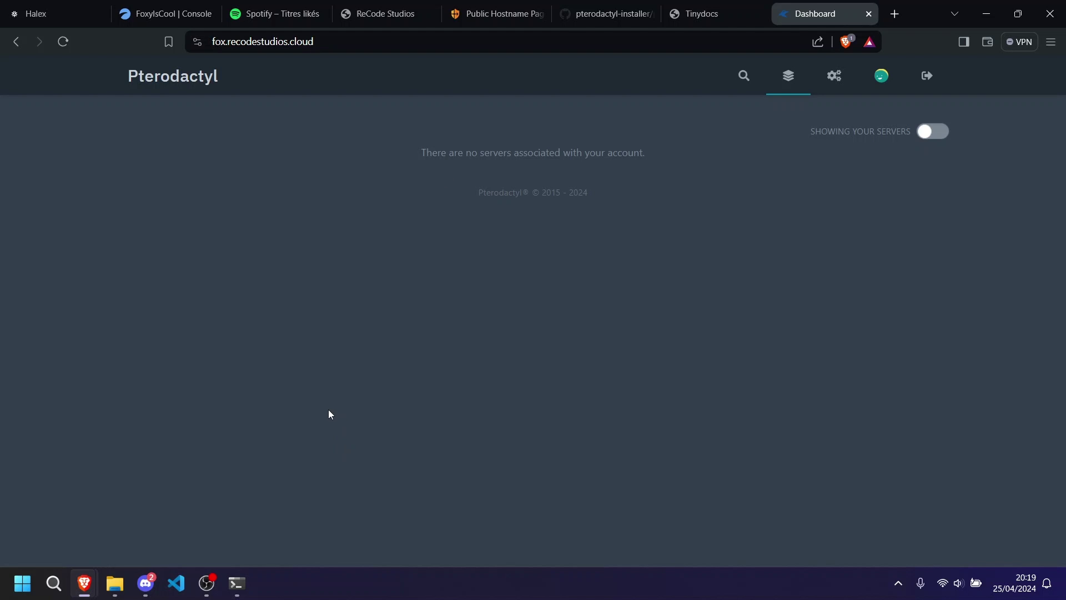
{"action": "left_click", "coordinate": [75, 21]}
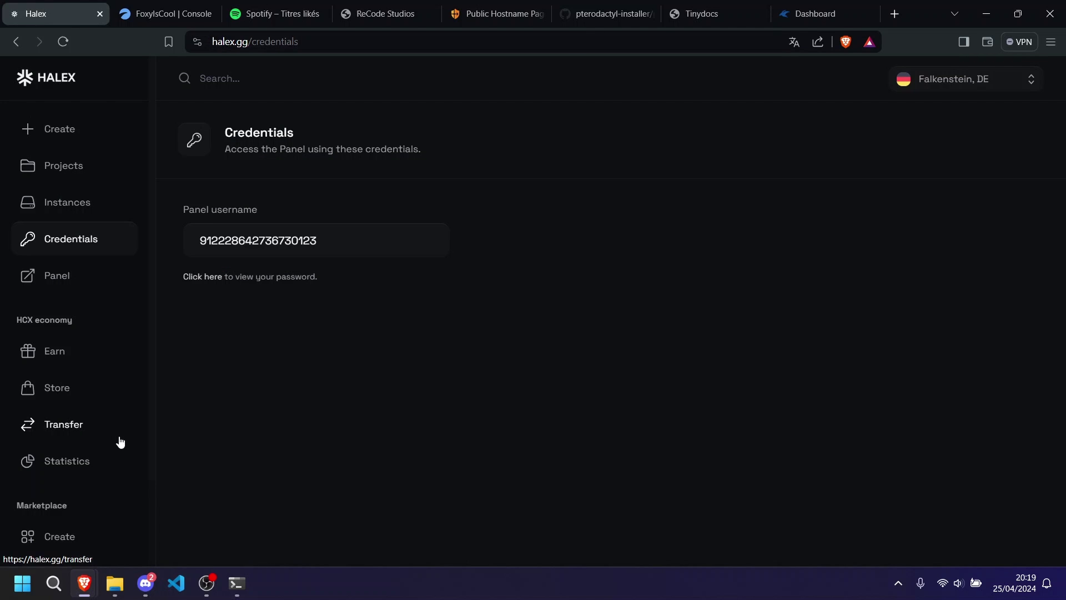